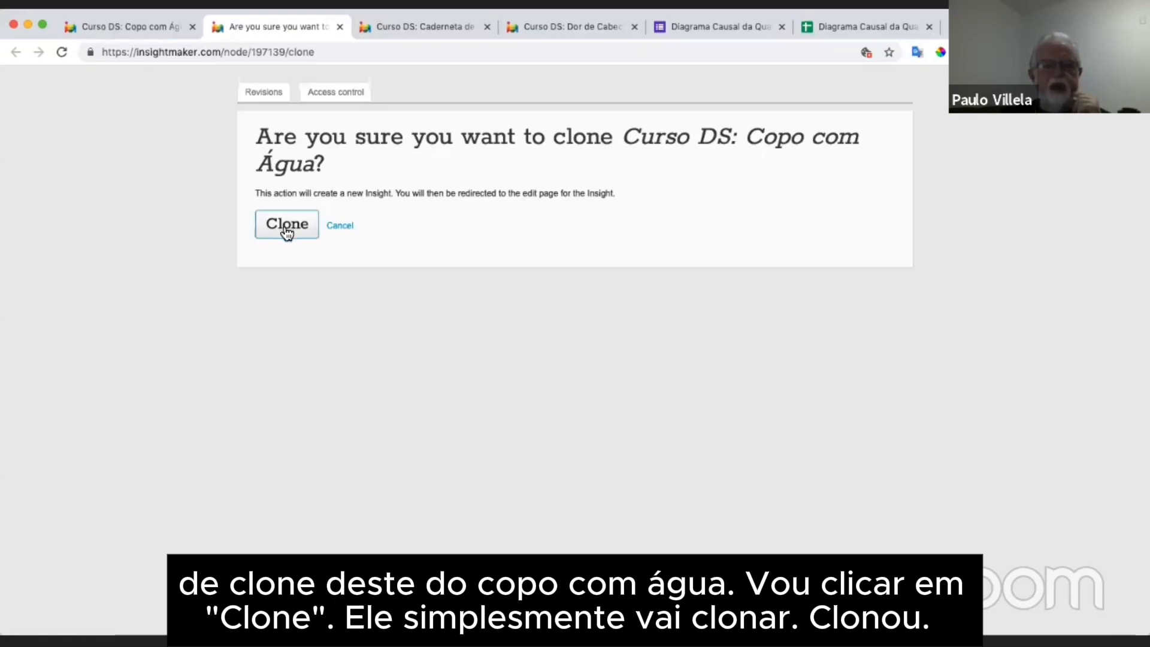
Step: Clone the "Curso DS: Copo com Água" insight and compare the clone's address and diagram with the original
{"action": "left_click", "coordinate": [287, 230]}
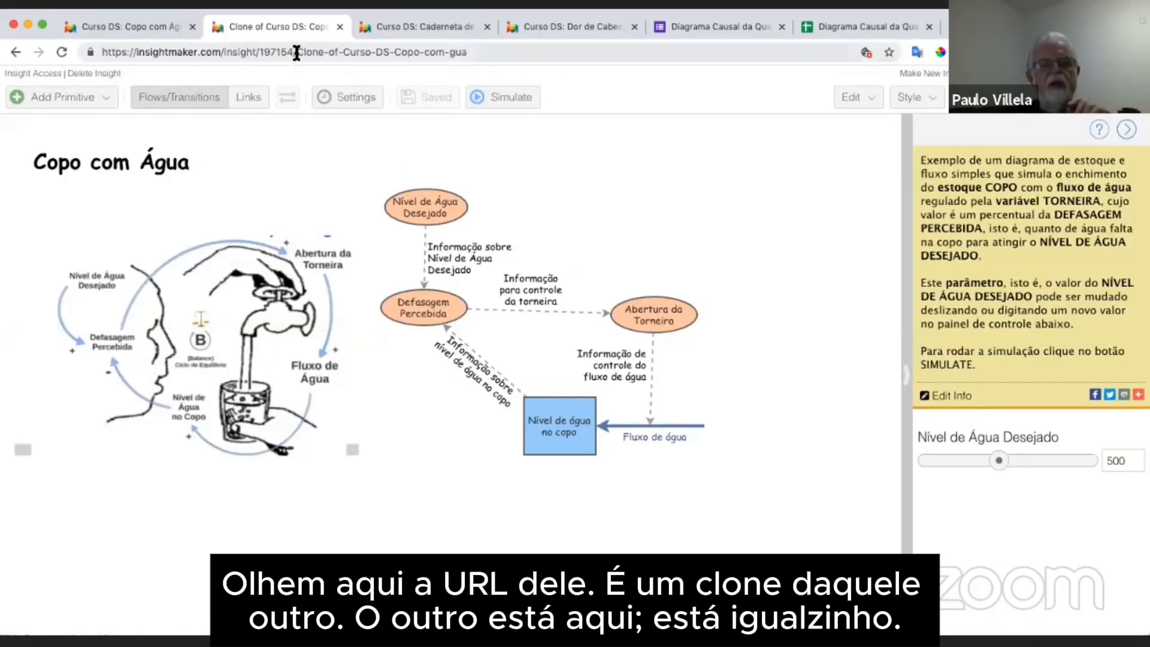
{"action": "left_click_drag", "start_coordinate": [296, 53], "coordinate": [473, 53]}
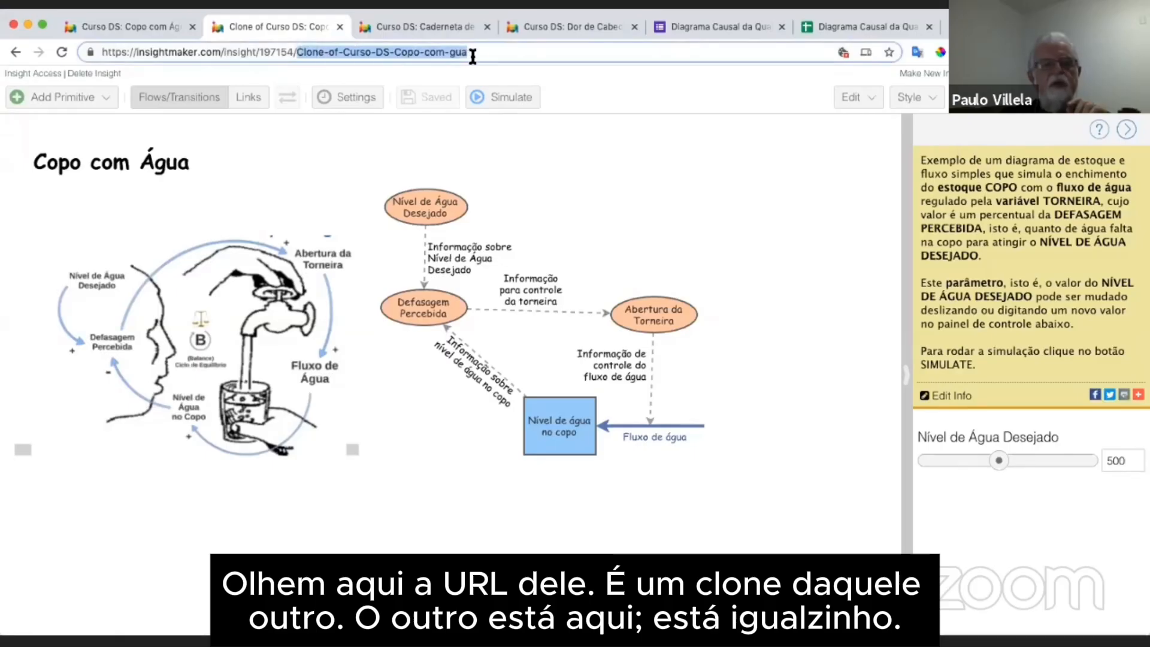
{"action": "left_click", "coordinate": [127, 26]}
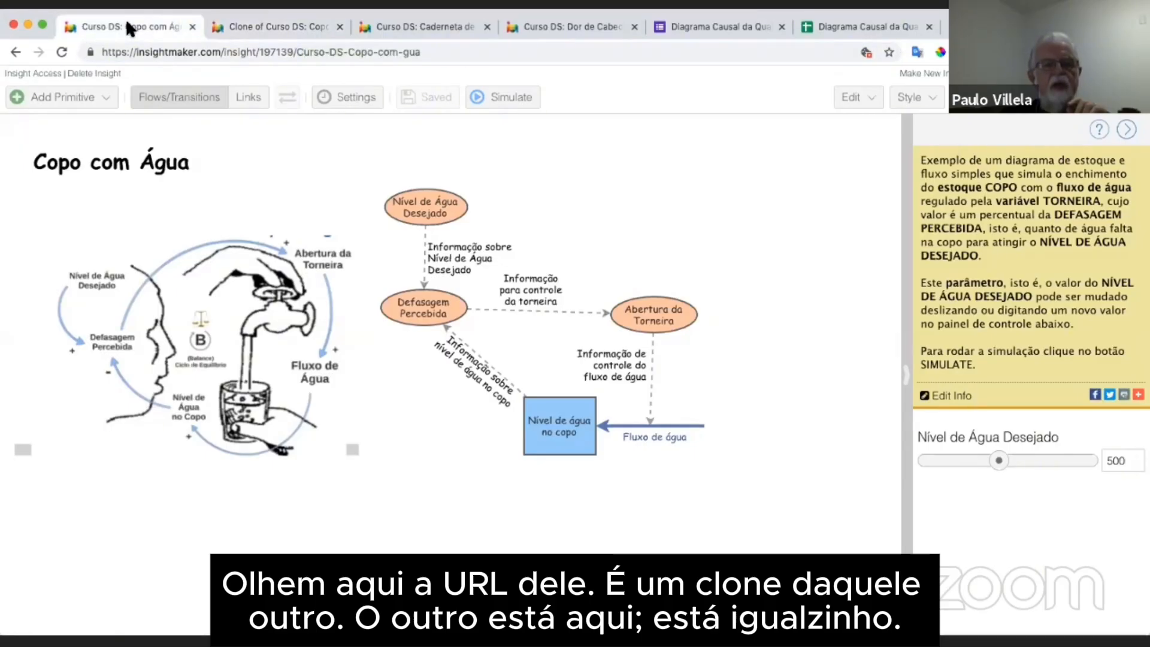
{"action": "left_click", "coordinate": [235, 26]}
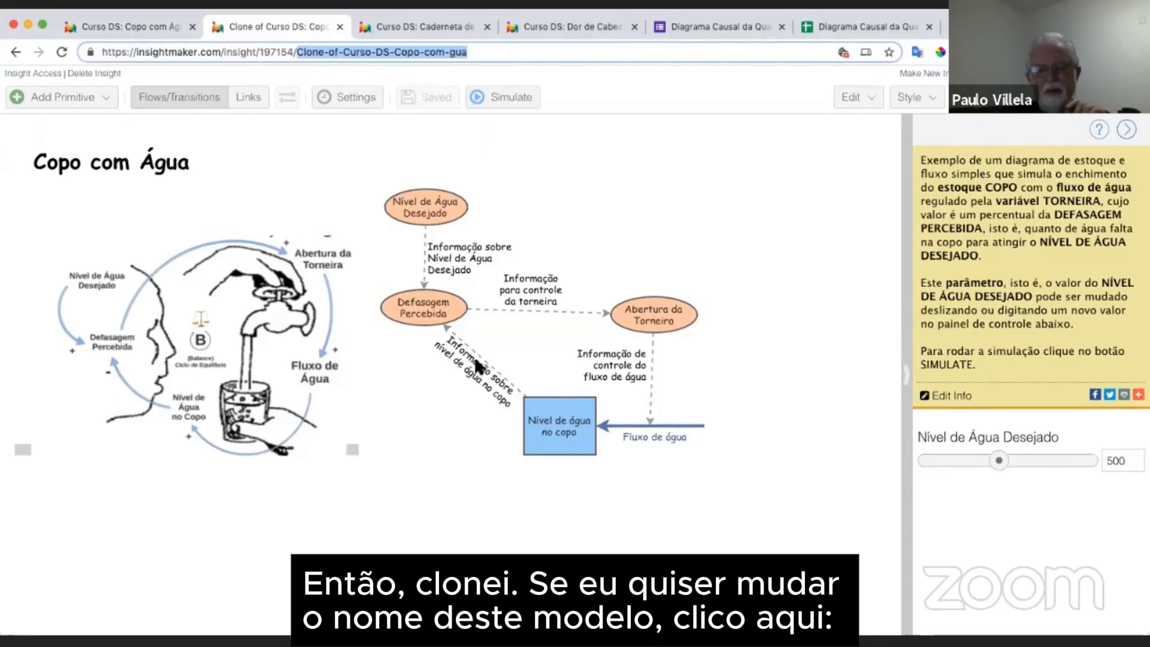
{"action": "left_click", "coordinate": [751, 233]}
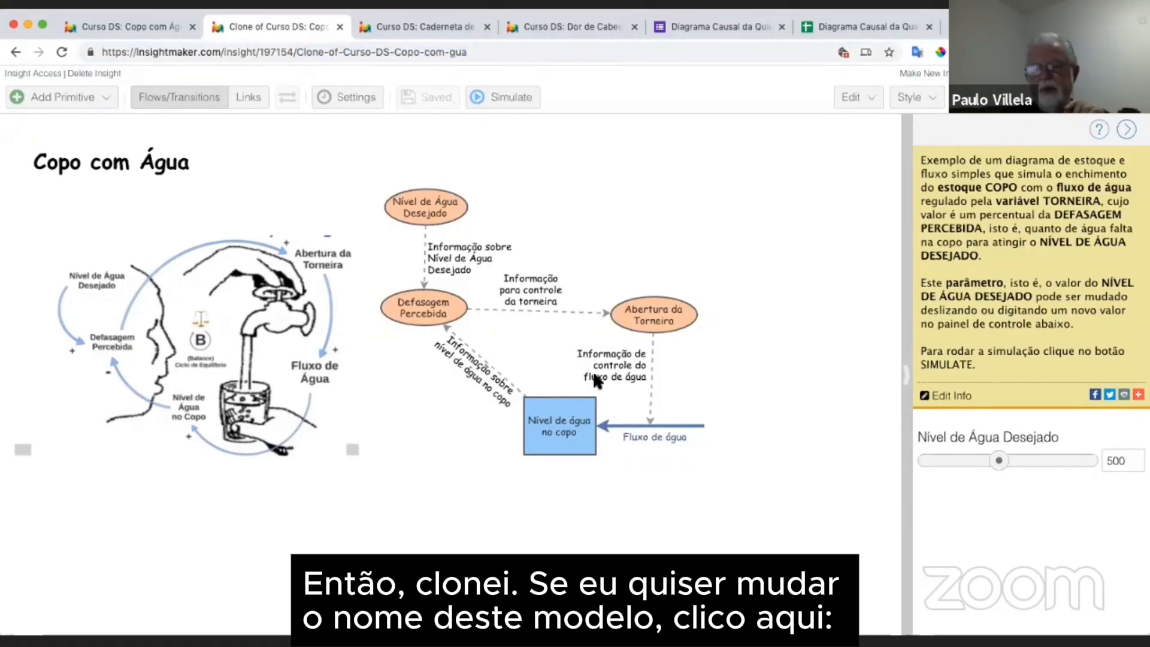
Step: Retitle the cloned insight "Curso DS: Copo com Água - II" and save its information
{"action": "left_click", "coordinate": [934, 394]}
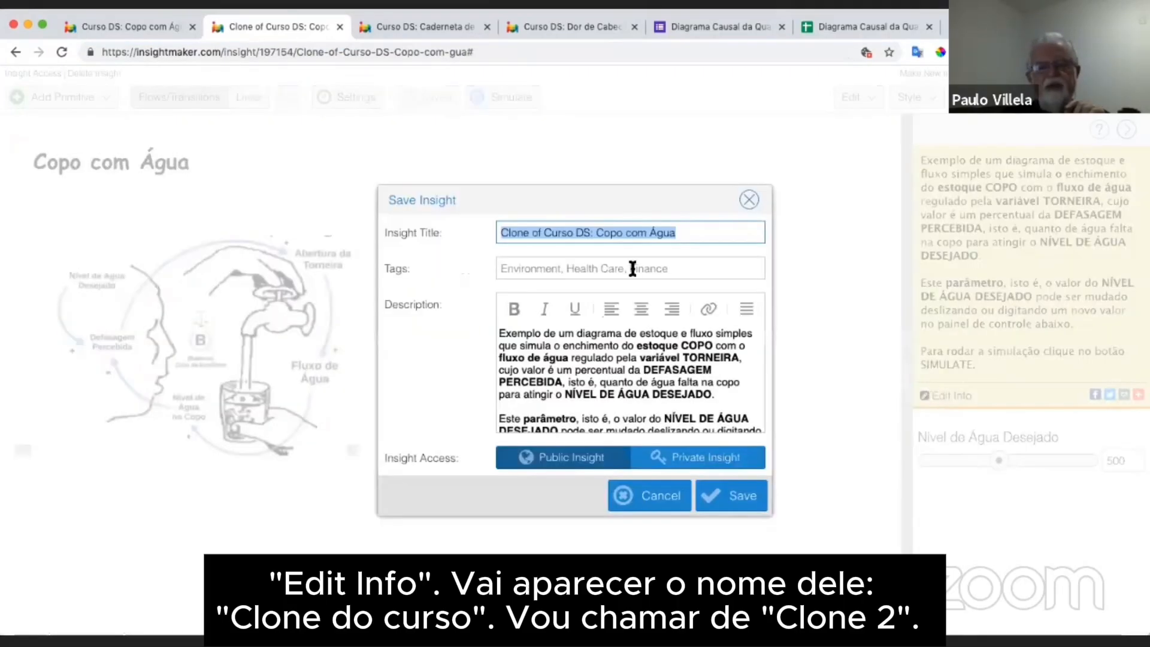
{"action": "left_click", "coordinate": [544, 233]}
{"action": "left_click_drag", "start_coordinate": [544, 232], "coordinate": [479, 227]}
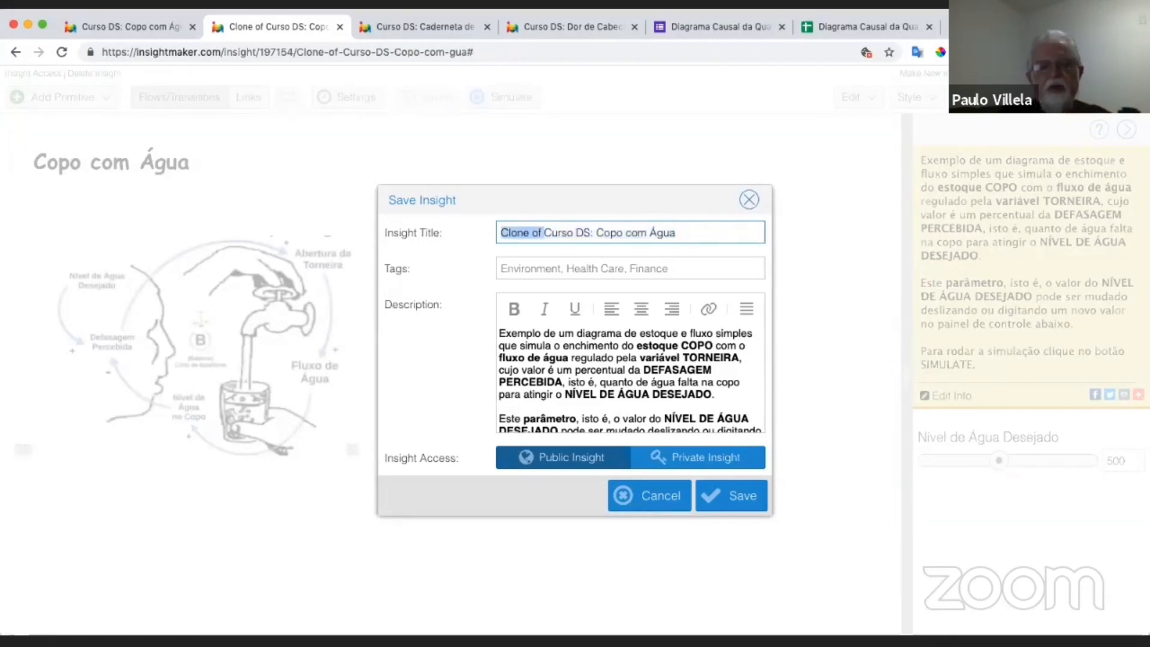
{"action": "key", "text": "BackSpace"}
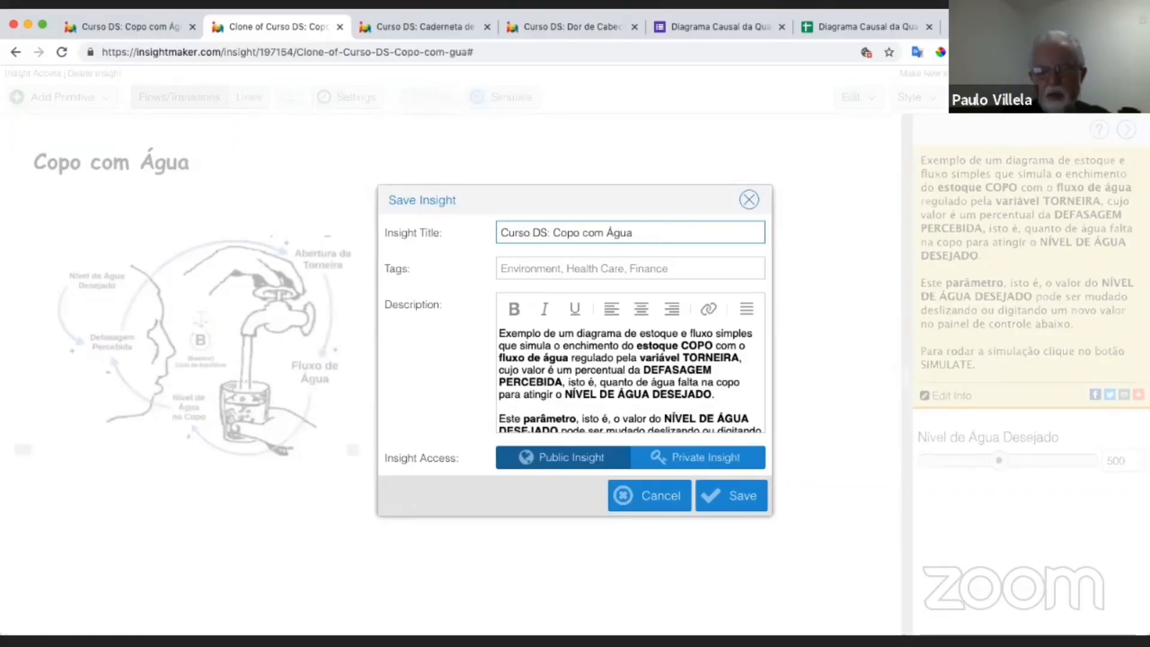
{"action": "type", "text": "- II"}
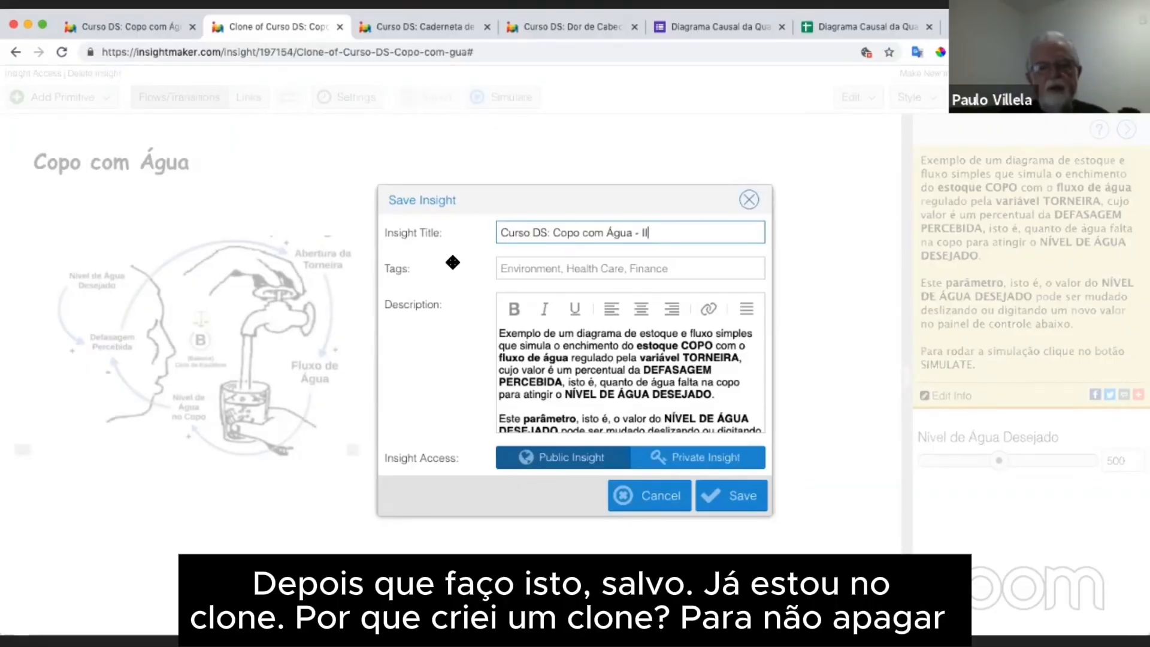
{"action": "left_click_drag", "start_coordinate": [577, 207], "coordinate": [678, 152]}
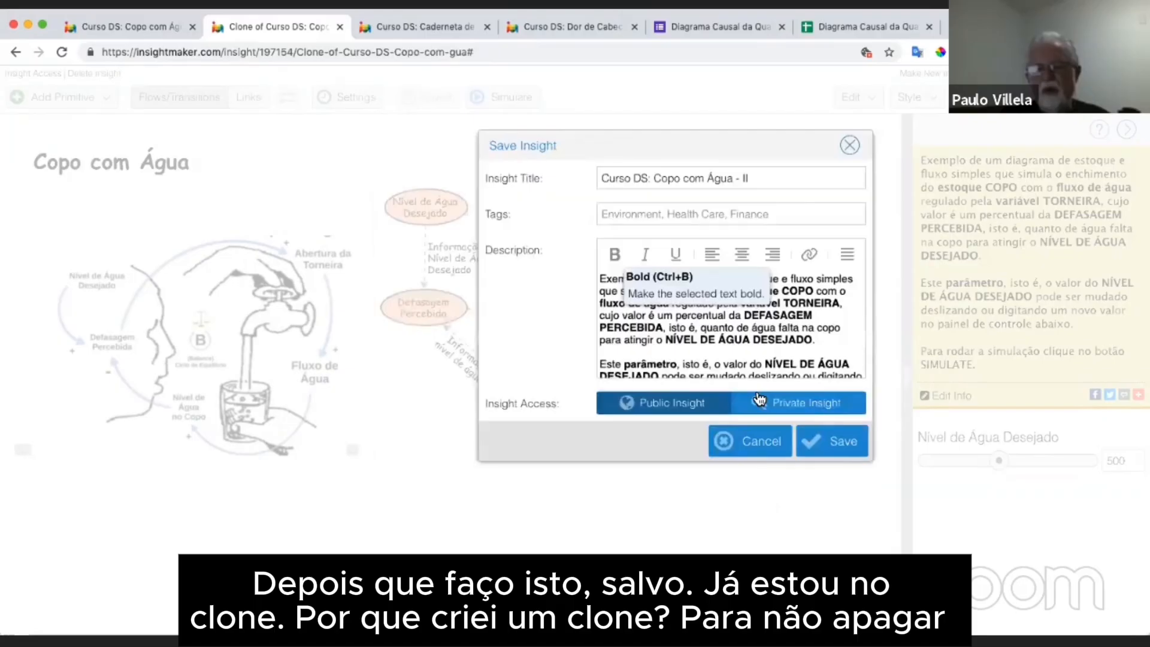
{"action": "left_click", "coordinate": [841, 444]}
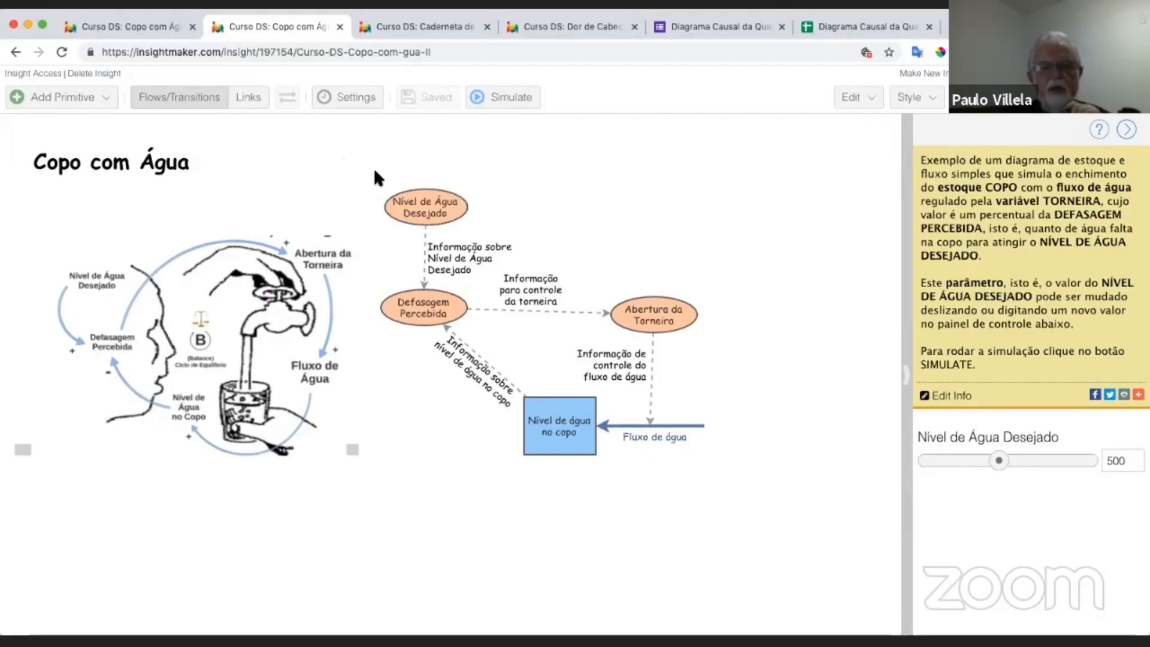
Step: Delete the entire stock-and-flow diagram beside the picture, keeping the title and the causal loop illustration
{"action": "left_click_drag", "start_coordinate": [351, 154], "coordinate": [572, 353]}
{"action": "left_click_drag", "start_coordinate": [729, 446], "coordinate": [744, 468]}
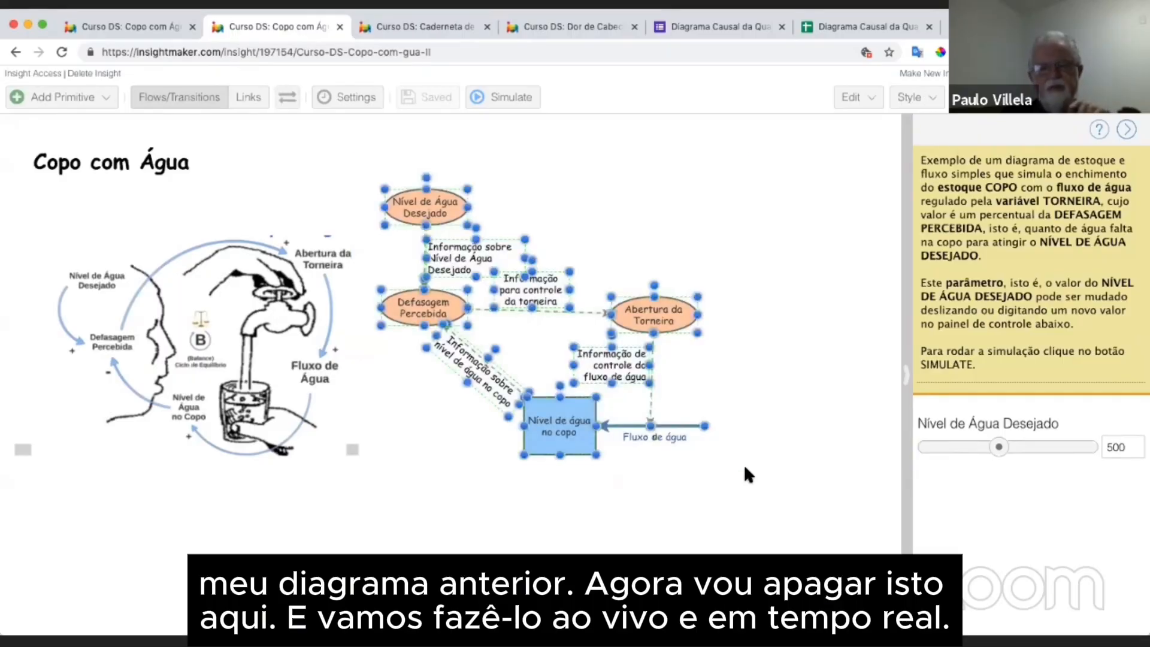
{"action": "key", "text": "Delete"}
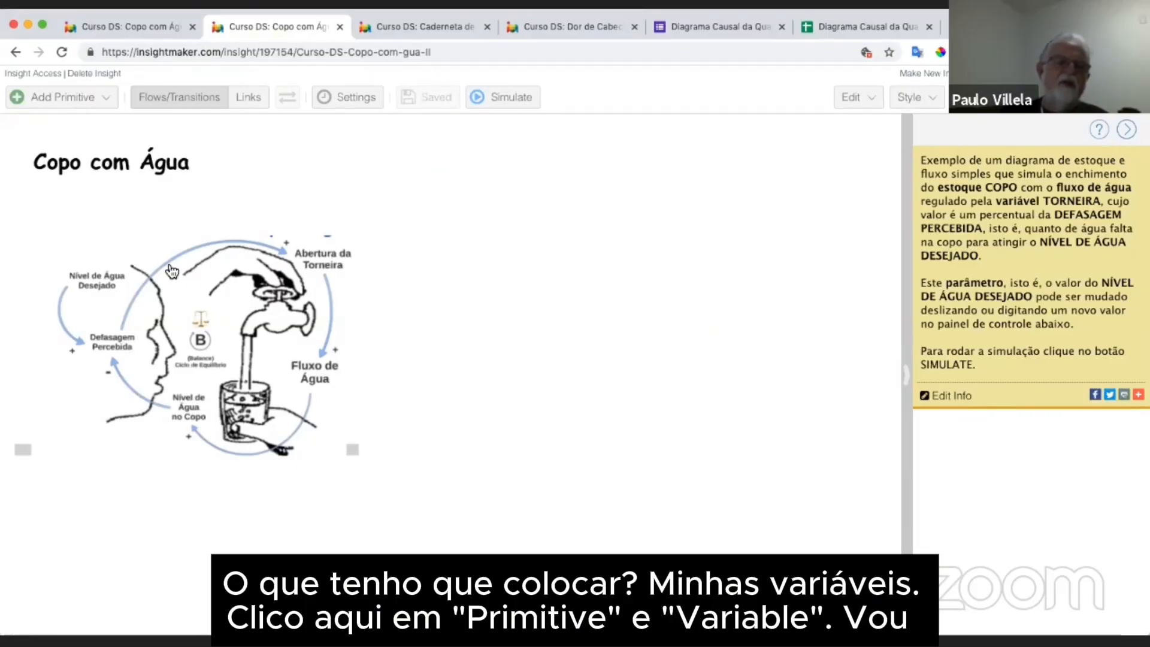
Step: Add a variable named "Nível de Água Desejado" and place it in the empty area above and to the right of the illustration
{"action": "left_click", "coordinate": [90, 100]}
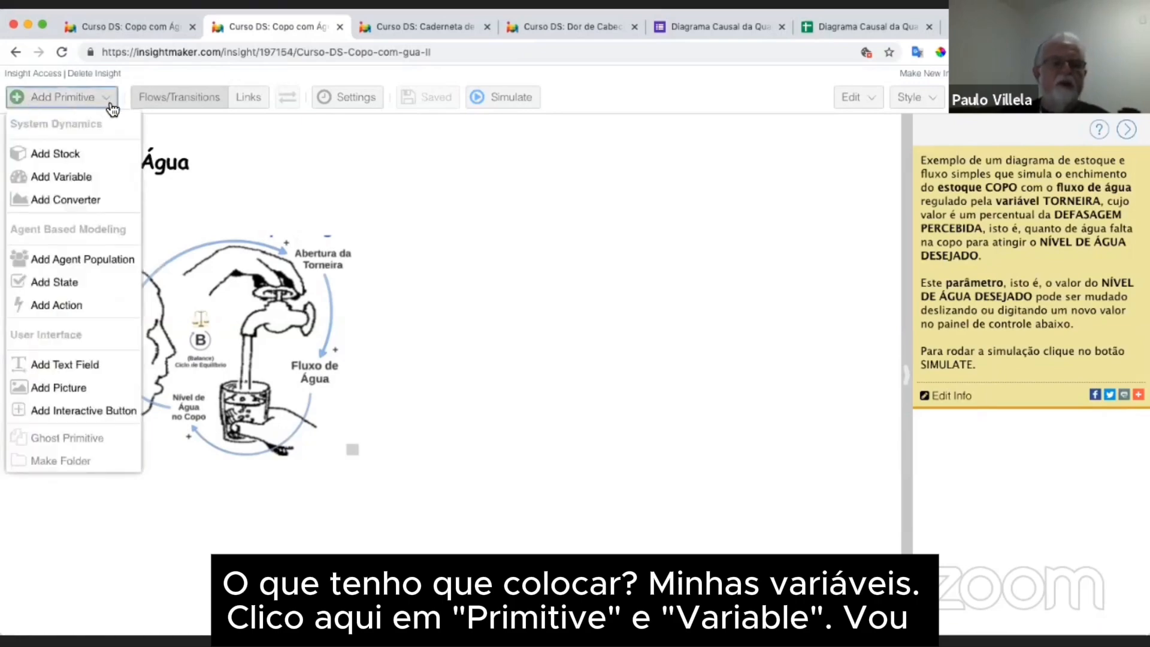
{"action": "left_click", "coordinate": [64, 177]}
{"action": "left_click", "coordinate": [216, 188]}
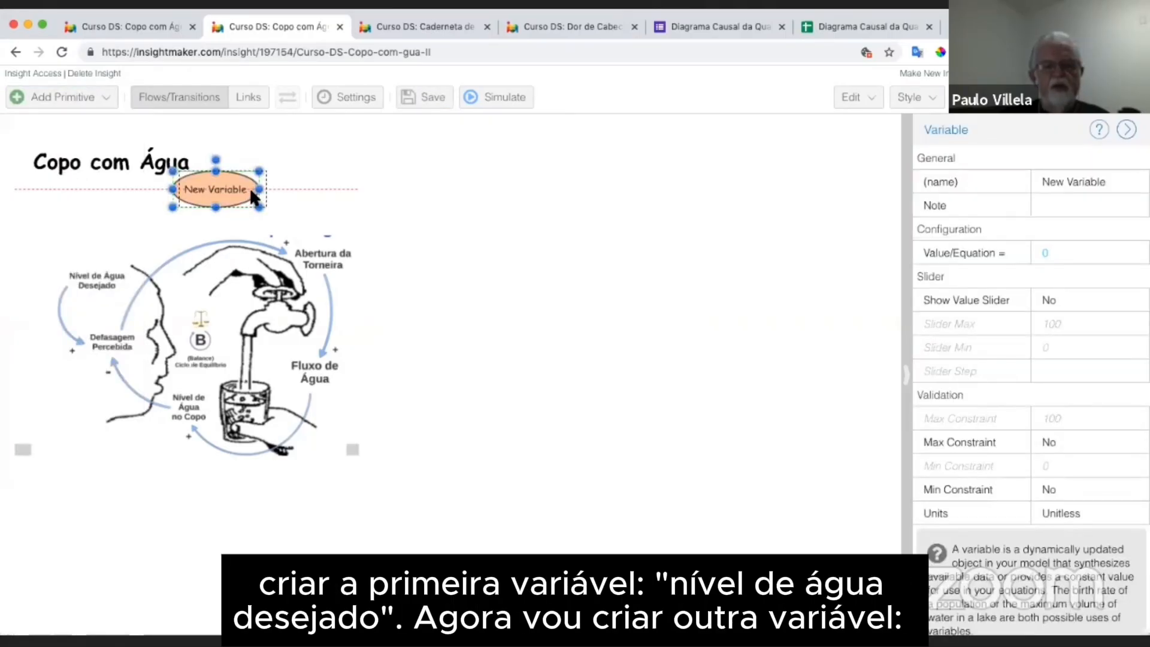
{"action": "left_click_drag", "start_coordinate": [251, 193], "coordinate": [494, 211]}
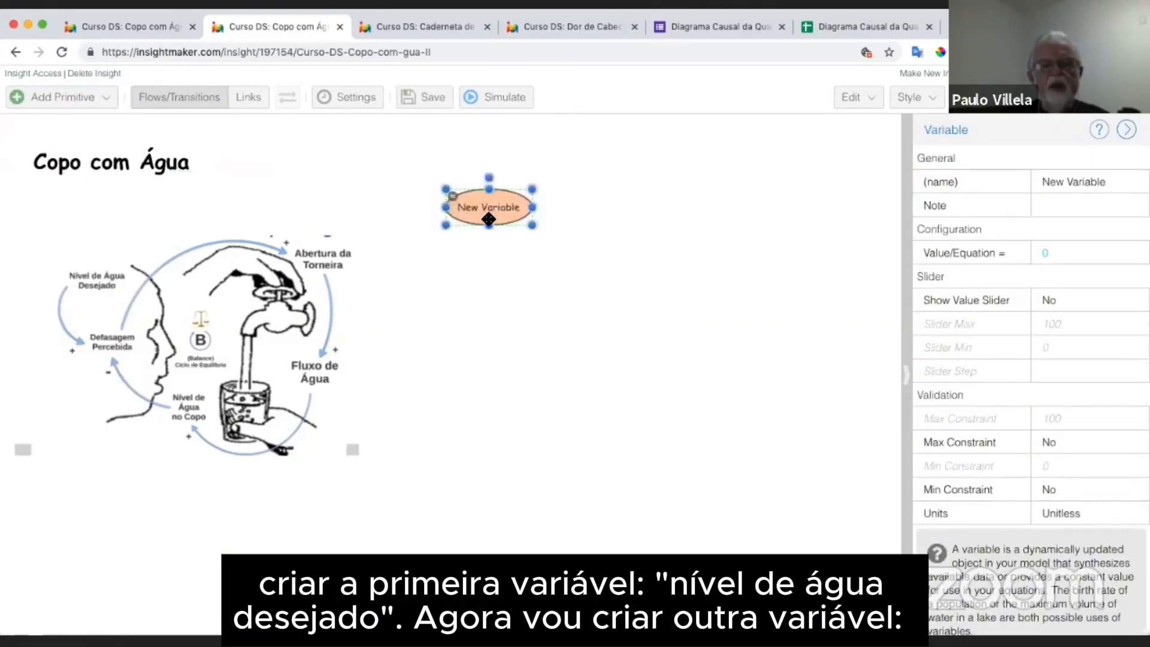
{"action": "double_click", "coordinate": [503, 210]}
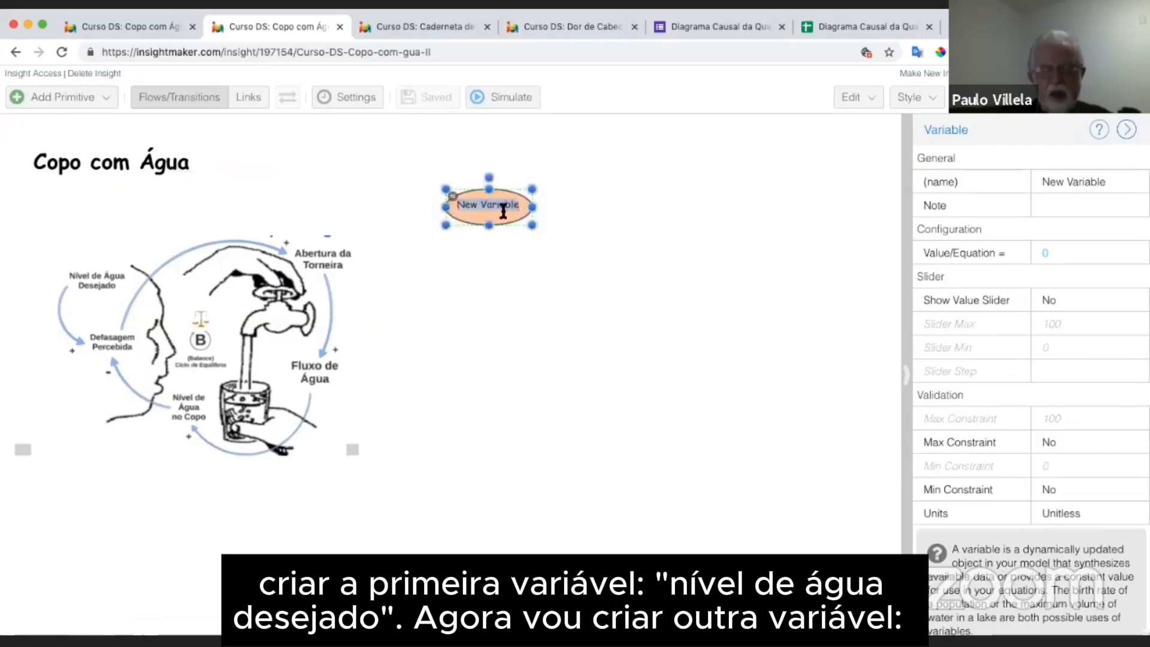
{"action": "type", "text": "Nível d"}
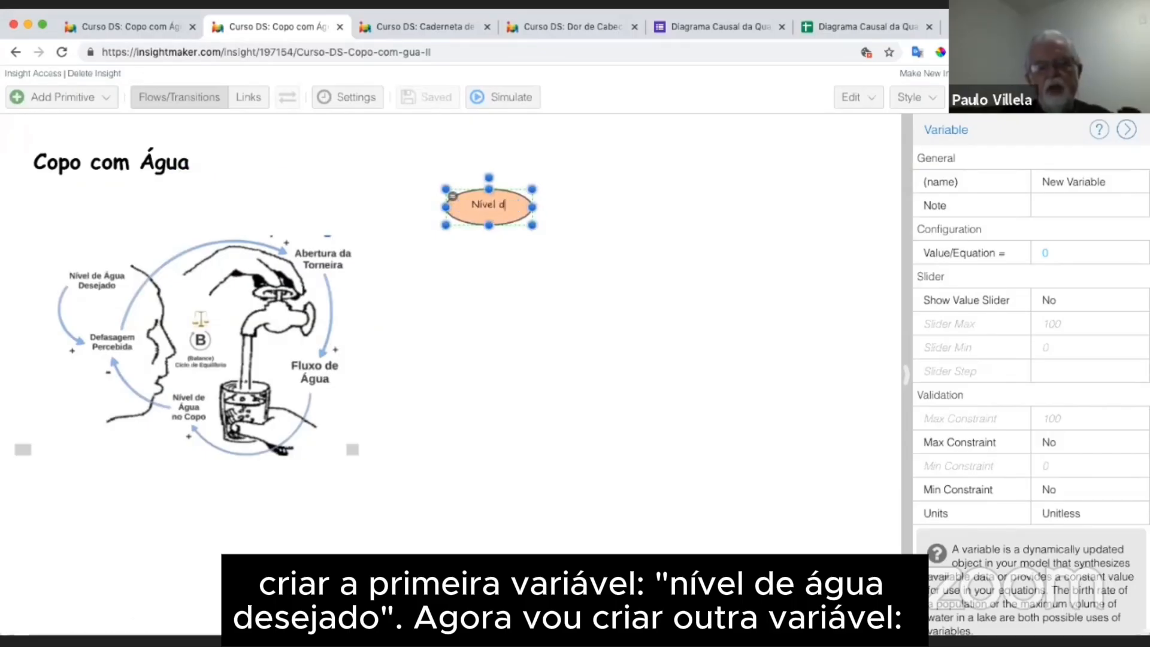
{"action": "type", "text": "e Água Desejado"}
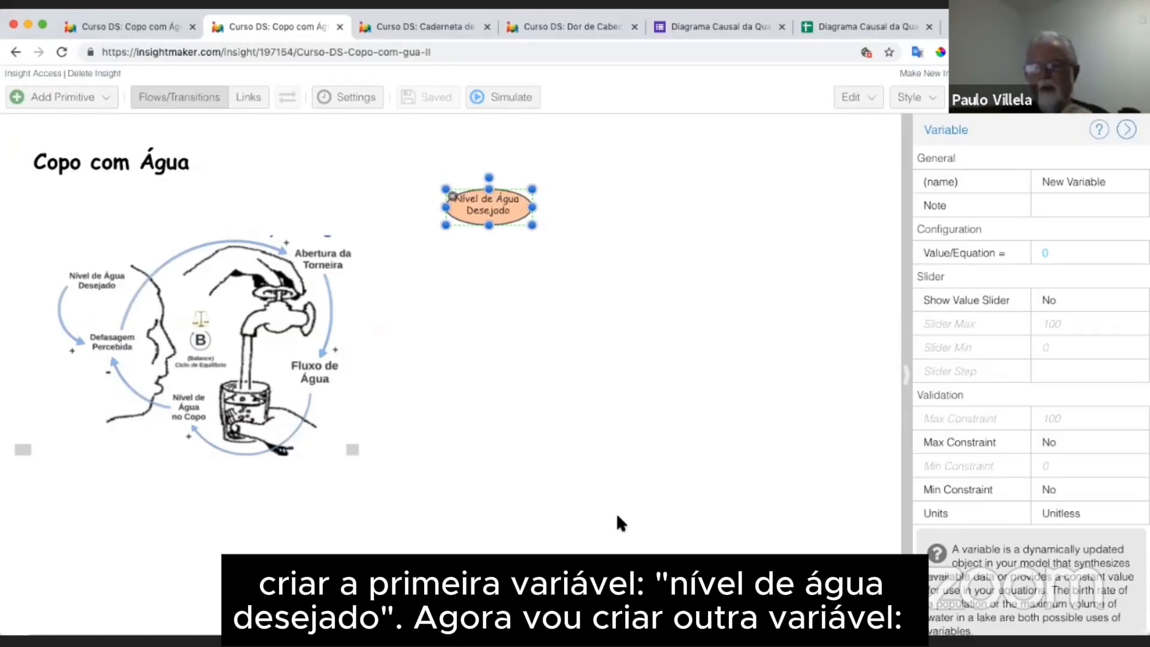
{"action": "left_click", "coordinate": [485, 219]}
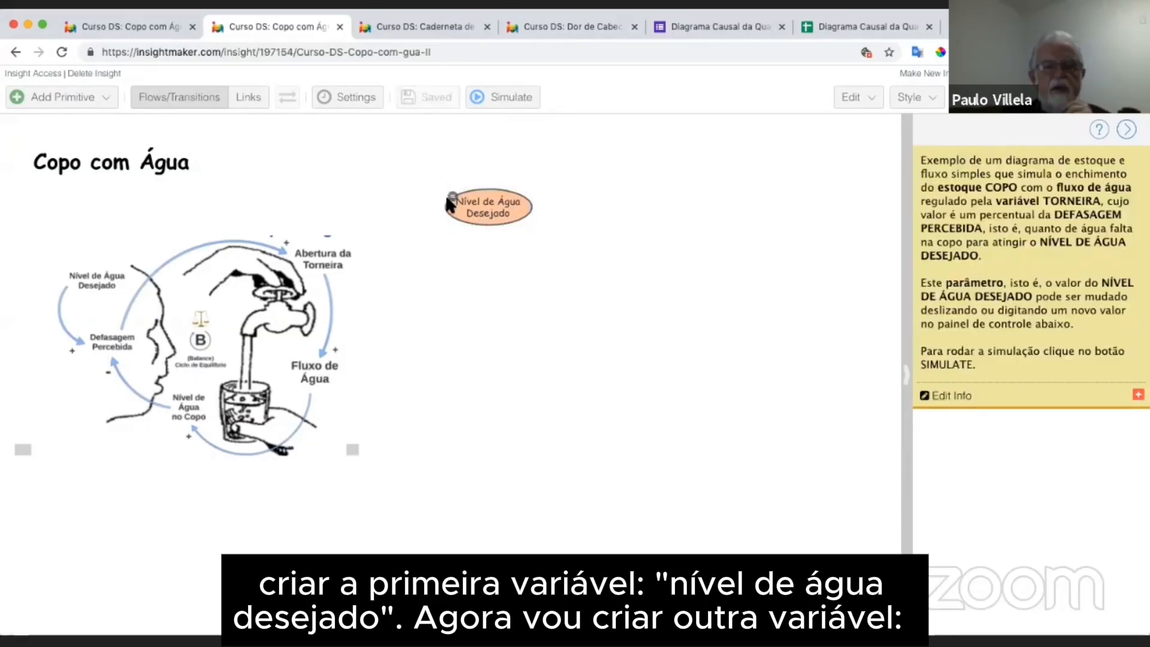
{"action": "left_click_drag", "start_coordinate": [485, 220], "coordinate": [449, 246]}
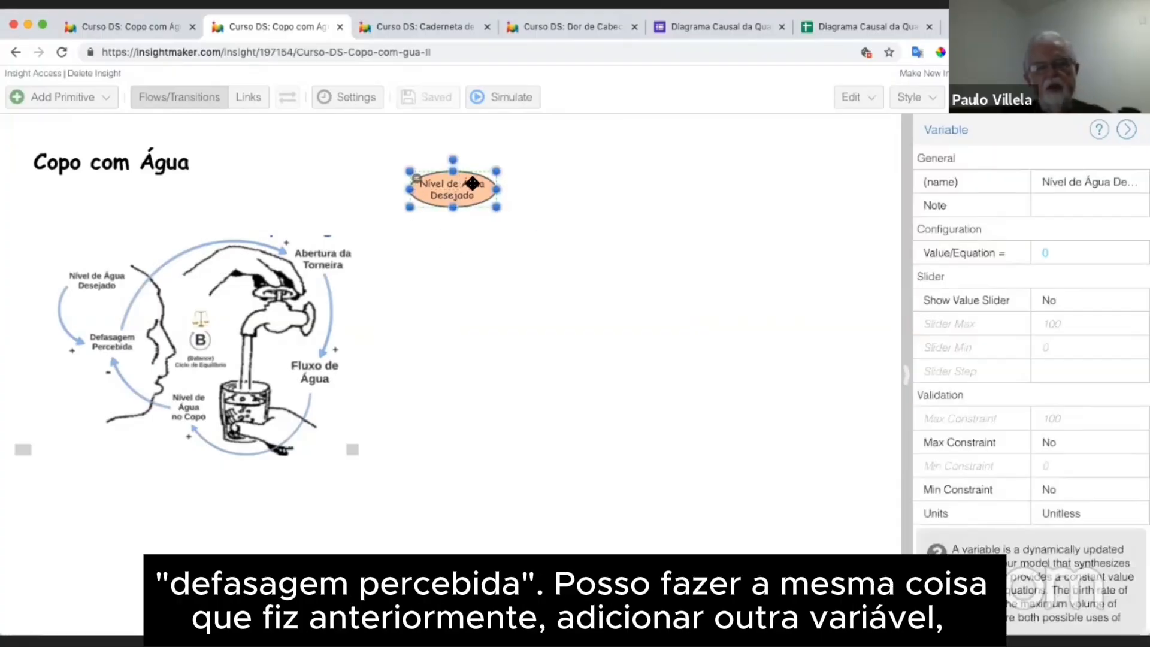
Step: Duplicate the "Nível de Água Desejado" variable, place the copy below it and rename the copy "Defasagem Percebida"
{"action": "left_click", "coordinate": [100, 96]}
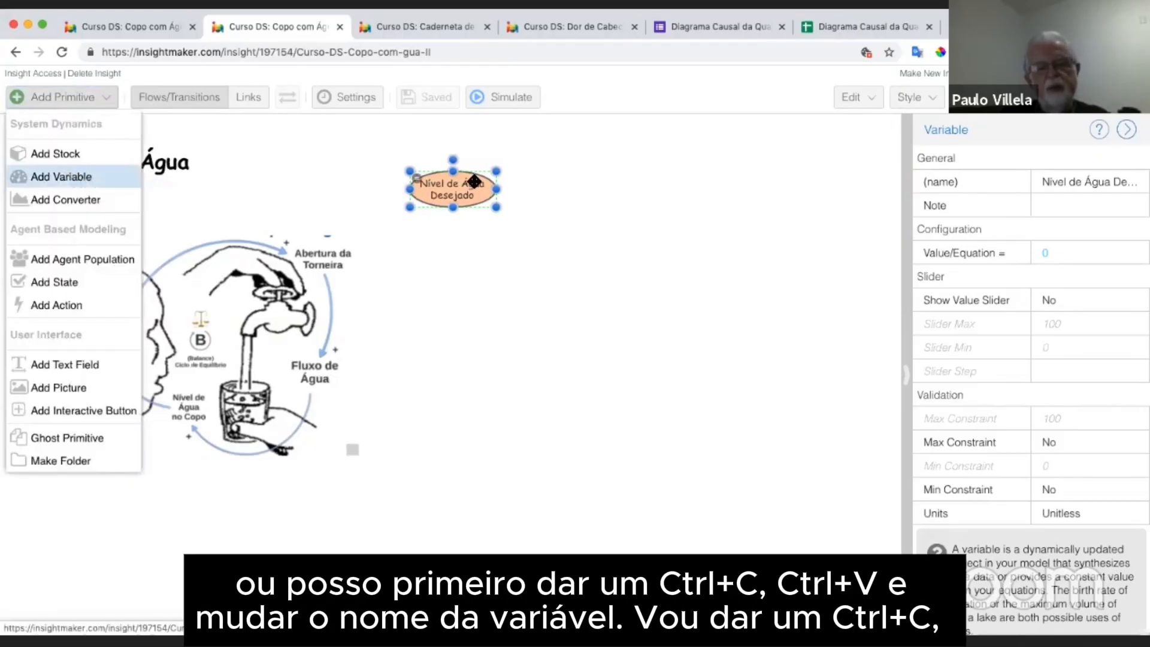
{"action": "left_click", "coordinate": [474, 181]}
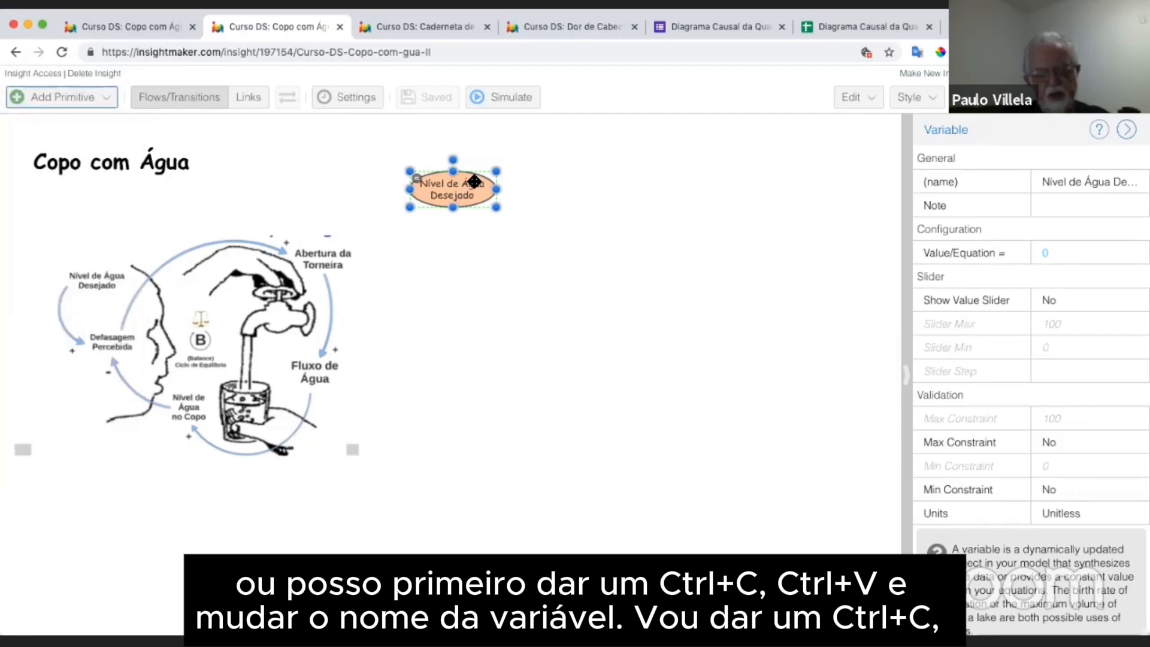
{"action": "left_click", "coordinate": [477, 263]}
{"action": "left_click", "coordinate": [476, 191]}
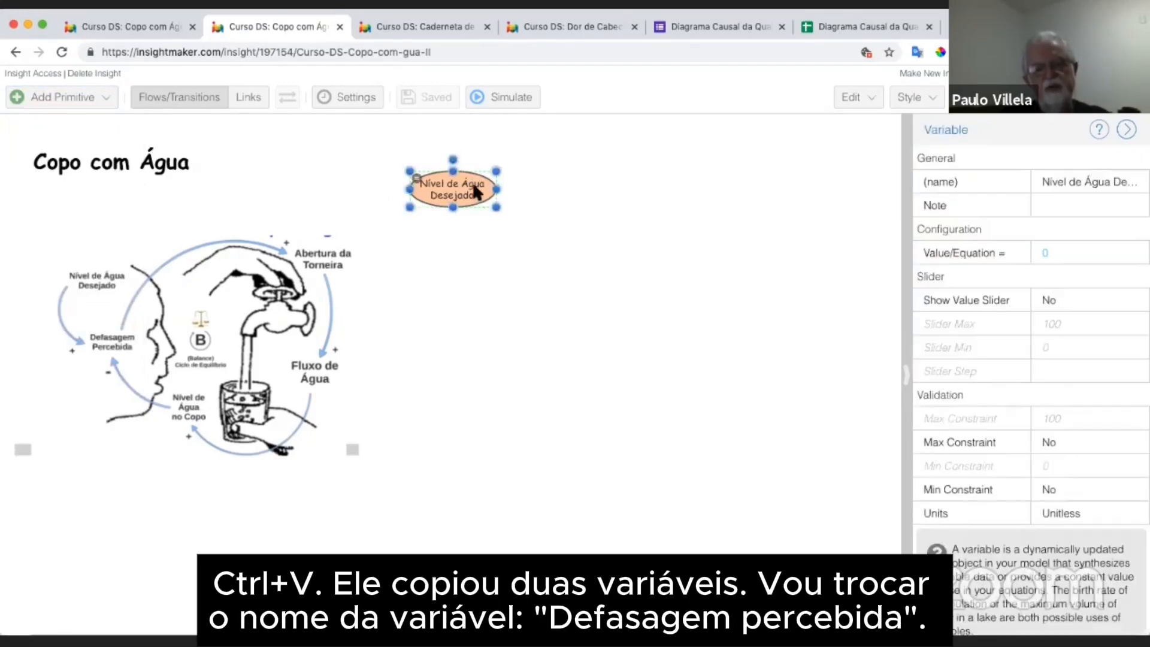
{"action": "key", "text": "ctrl+v"}
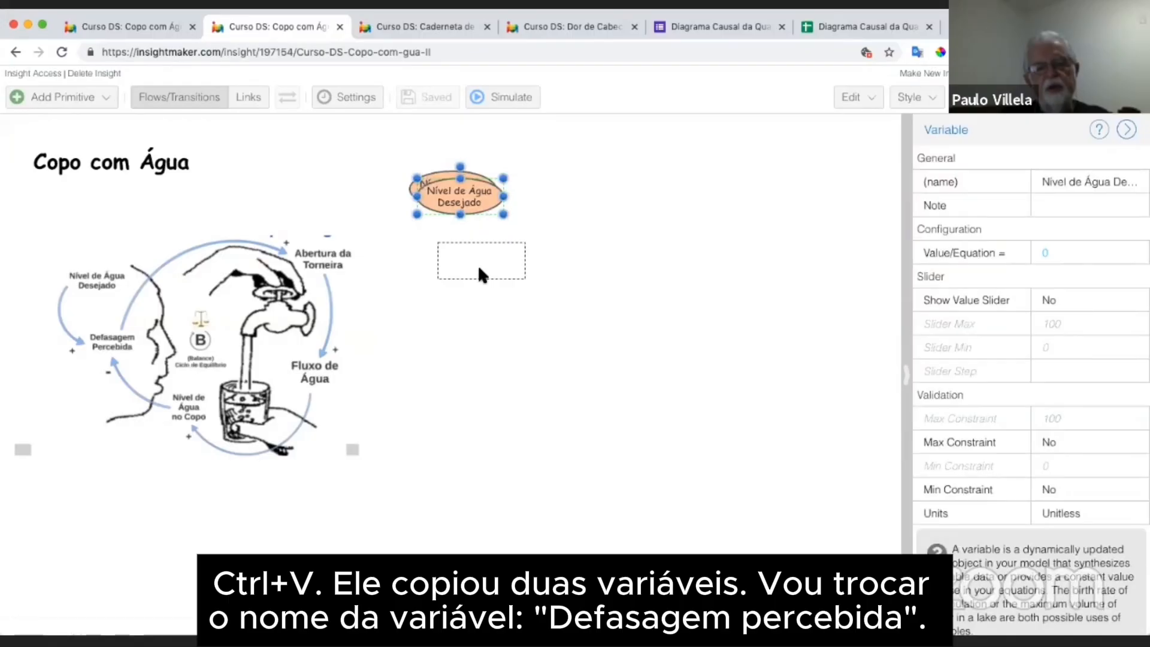
{"action": "left_click_drag", "start_coordinate": [477, 264], "coordinate": [478, 286]}
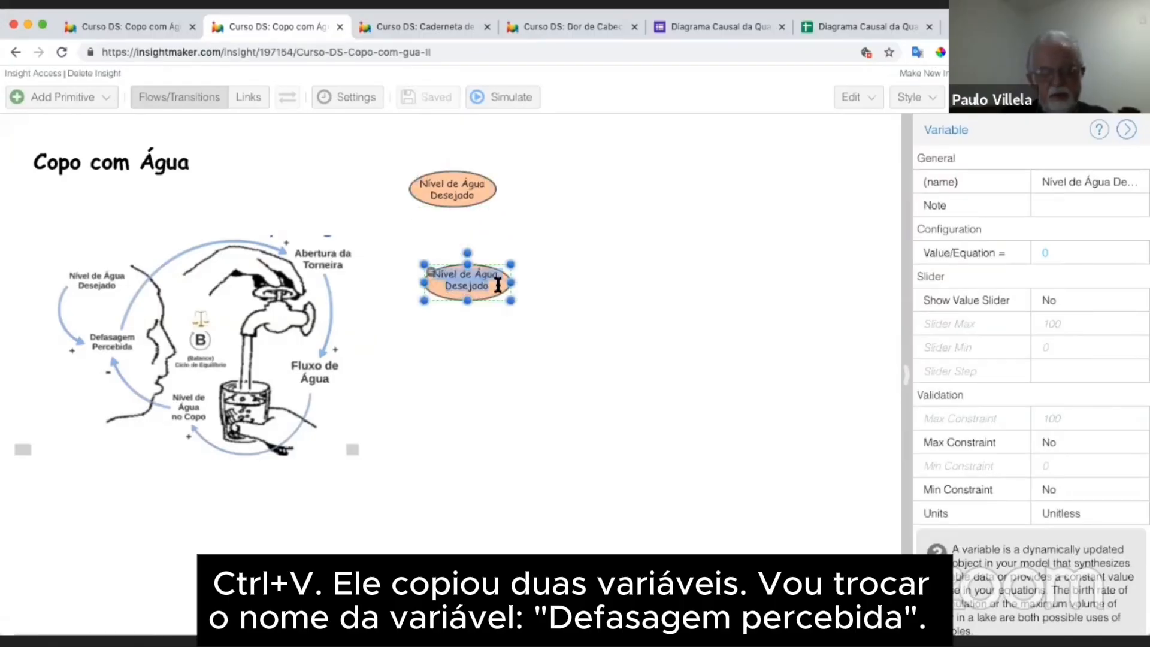
{"action": "key", "text": "BackSpace"}
{"action": "type", "text": "Defasagem Percebida"}
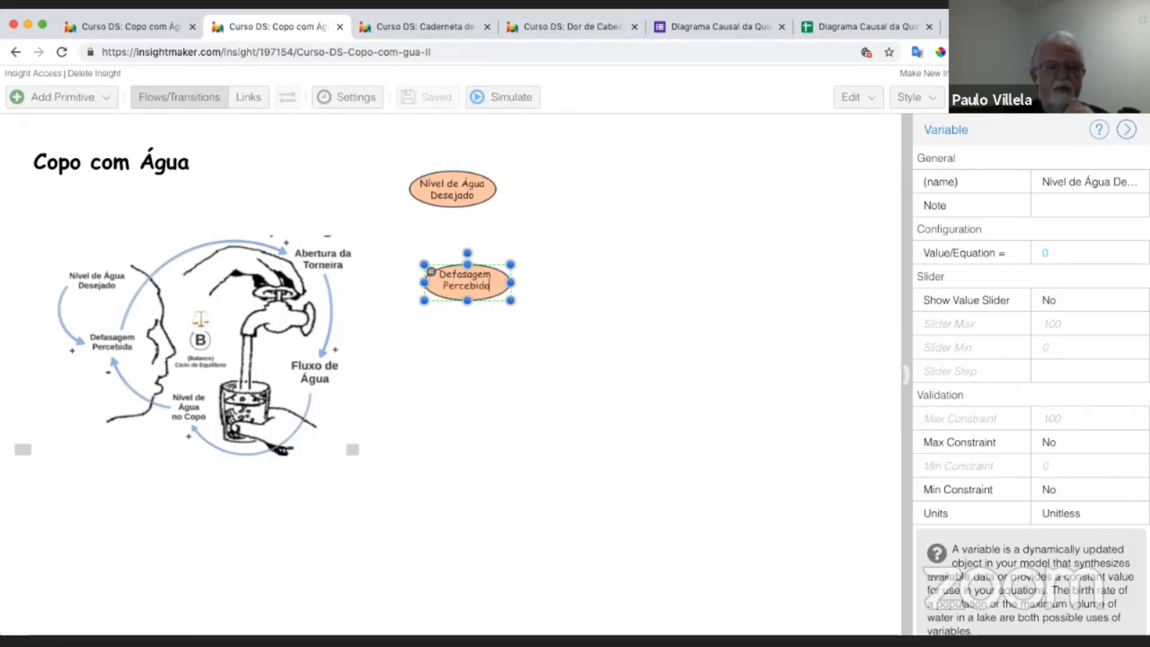
{"action": "left_click", "coordinate": [203, 417]}
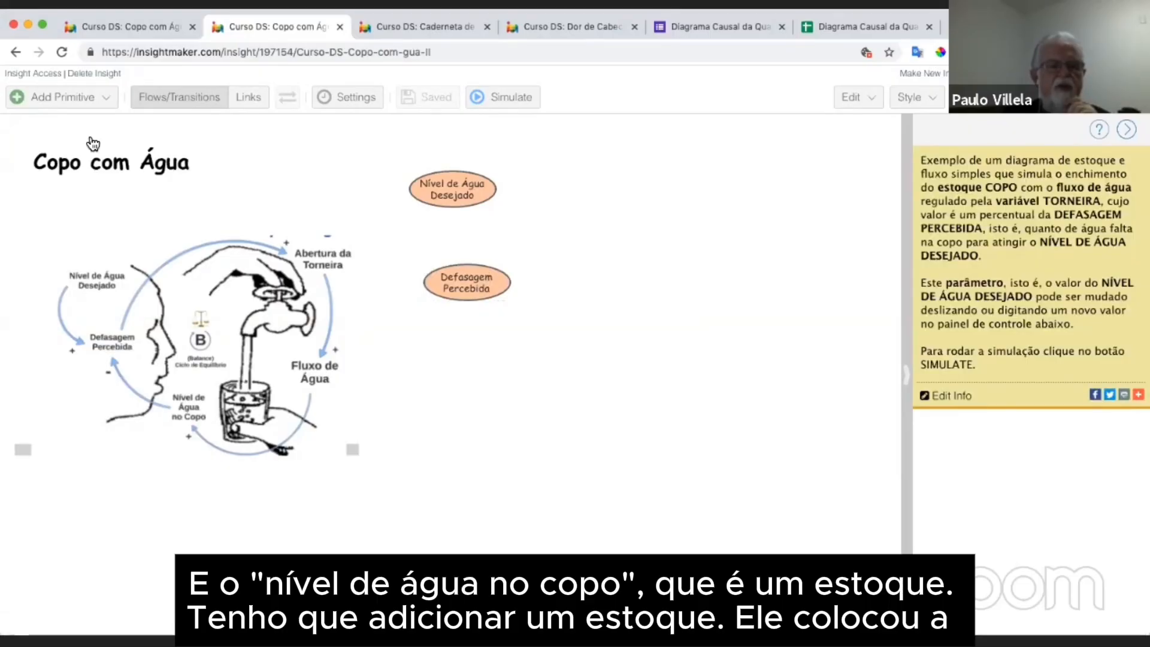
Step: Add a stock named "Nível de Água no Copo" and place it below and to the right of "Defasagem Percebida"
{"action": "left_click", "coordinate": [104, 108]}
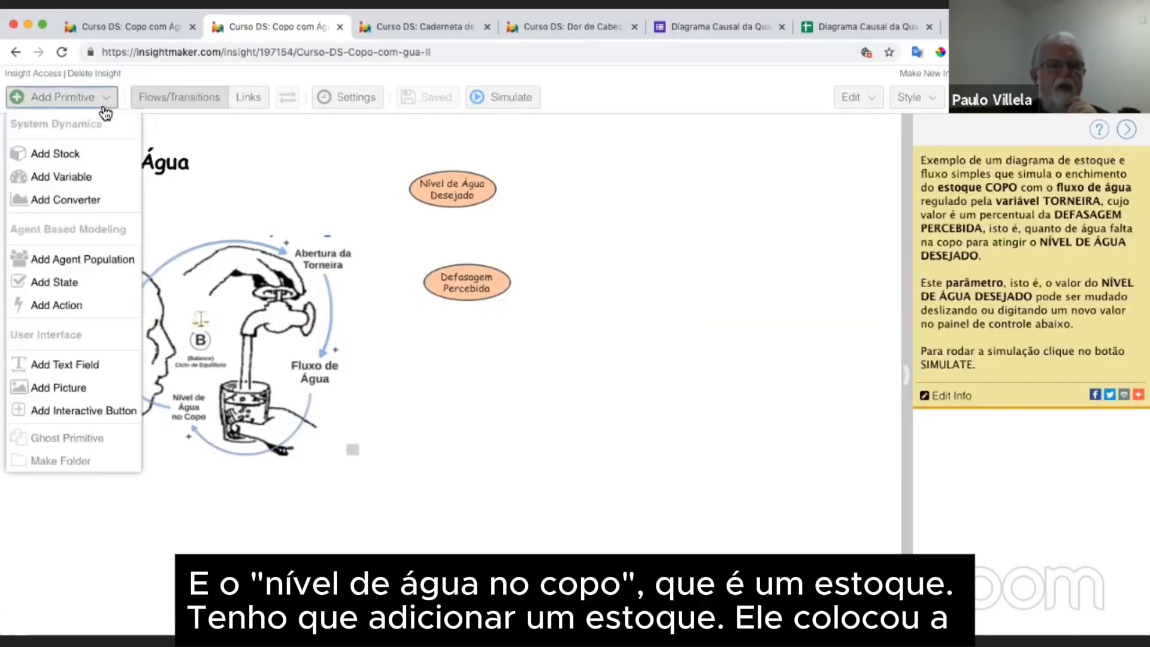
{"action": "left_click", "coordinate": [62, 153]}
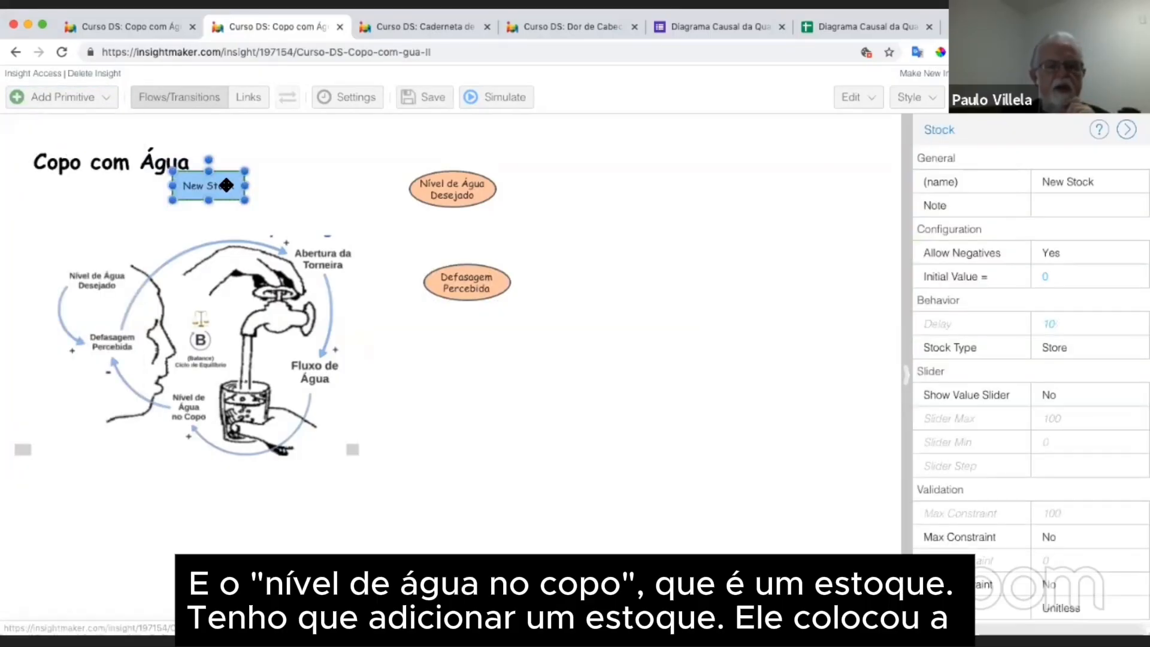
{"action": "left_click_drag", "start_coordinate": [223, 178], "coordinate": [601, 377]}
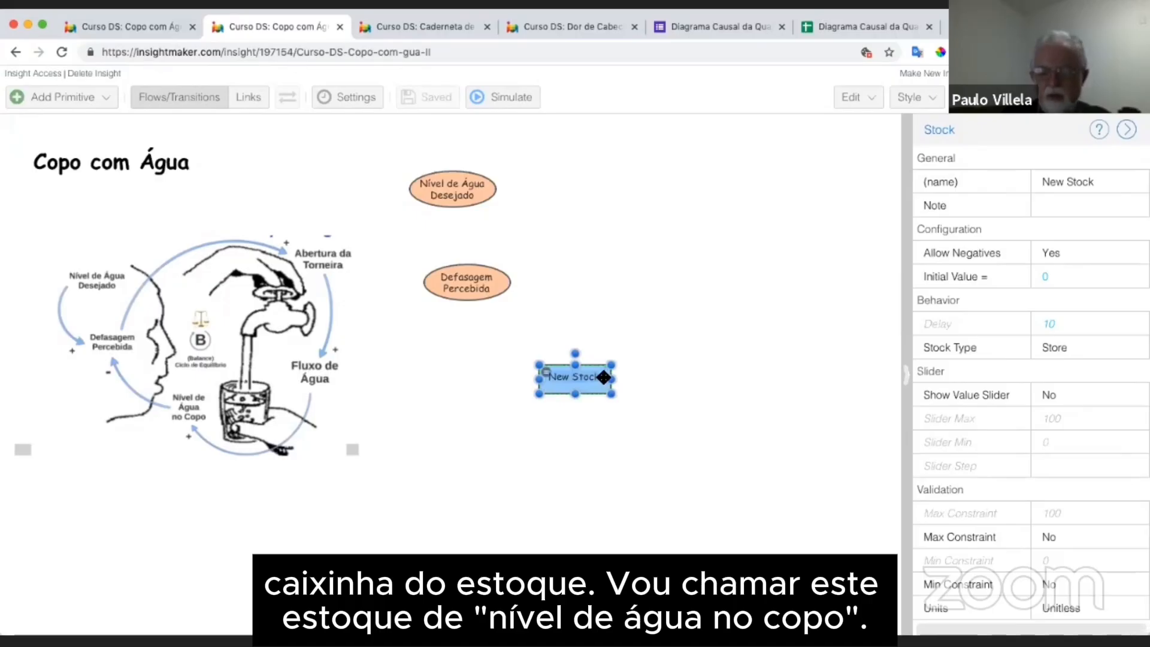
{"action": "double_click", "coordinate": [604, 377]}
{"action": "type", "text": "Nível de Água n"}
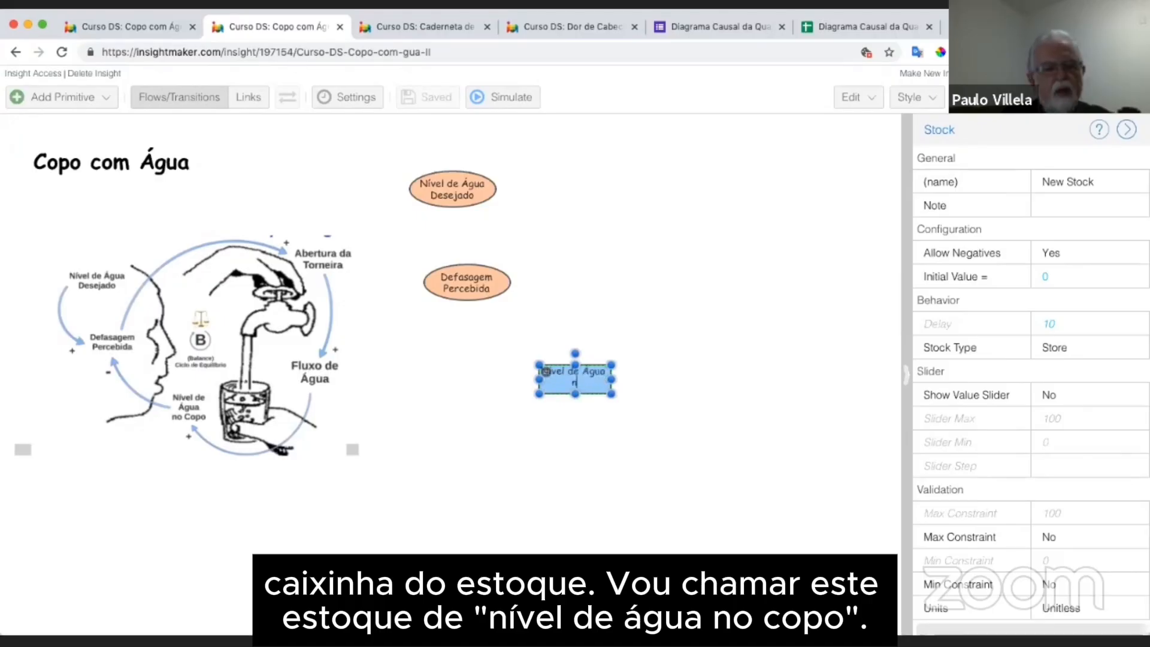
{"action": "type", "text": "o Copo"}
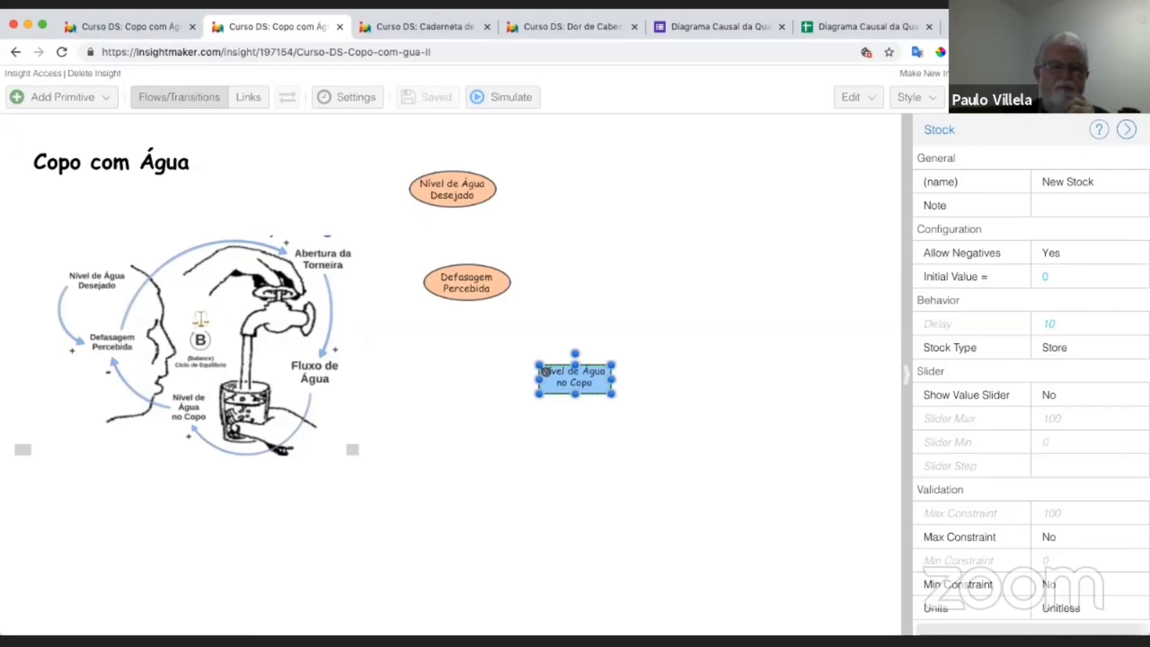
{"action": "left_click", "coordinate": [565, 288]}
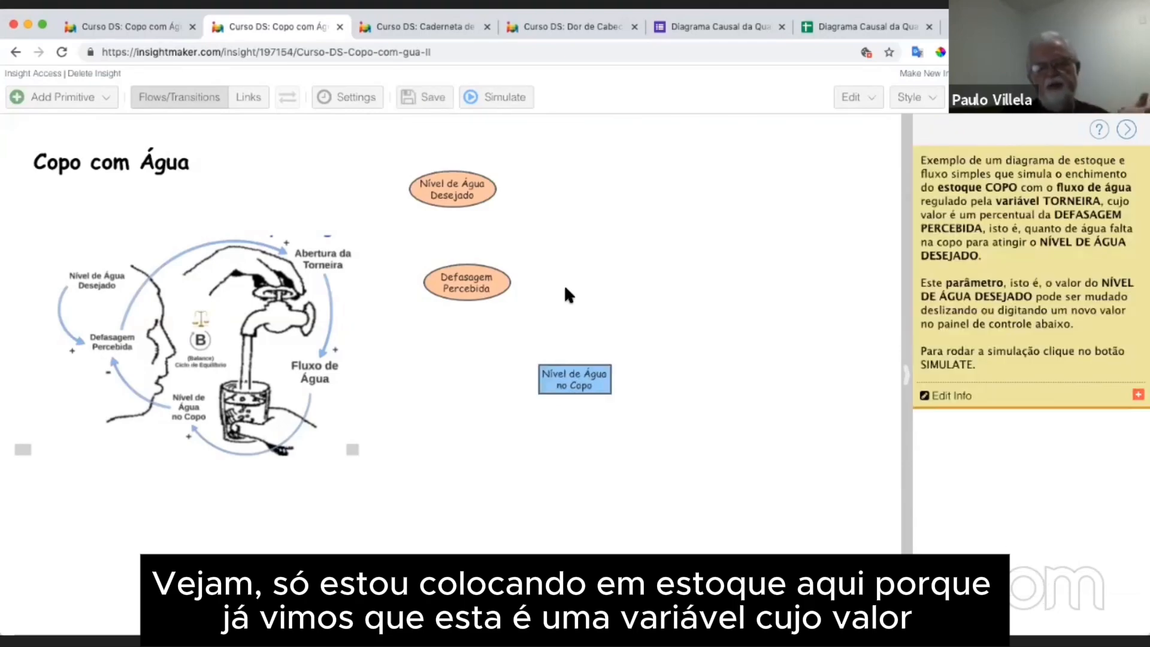
{"action": "mouse_move", "coordinate": [582, 377]}
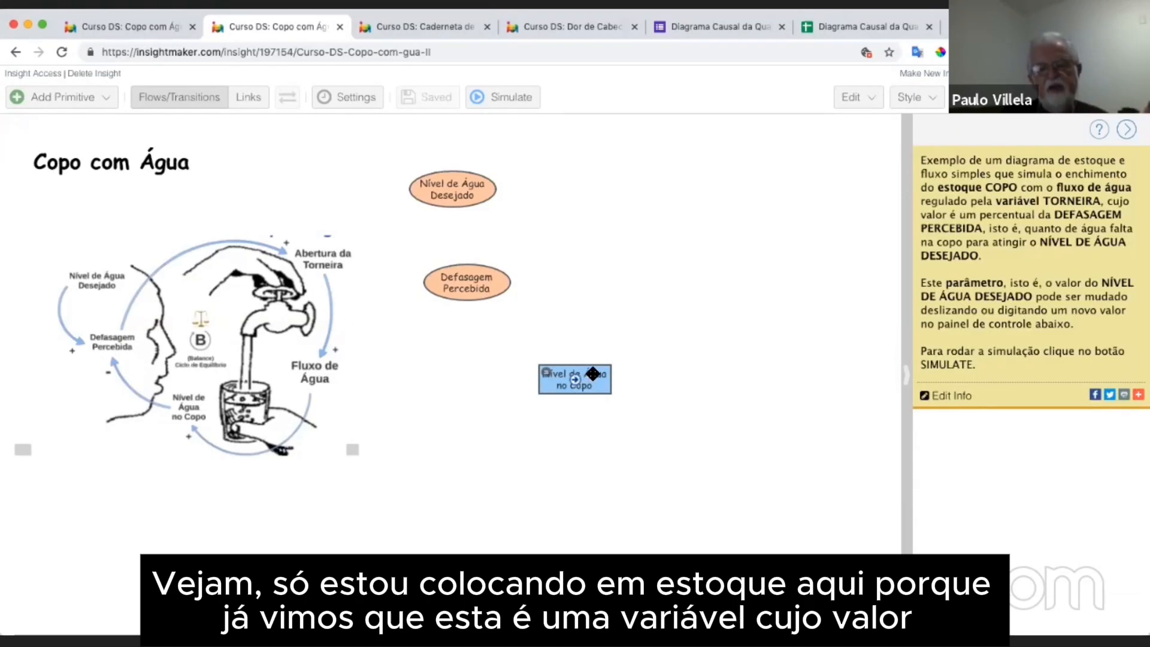
Step: Shift the "Nível de Água no Copo" stock slightly right and add a variable named "Fluxo de Água" above and to the right of it
{"action": "left_click", "coordinate": [610, 378]}
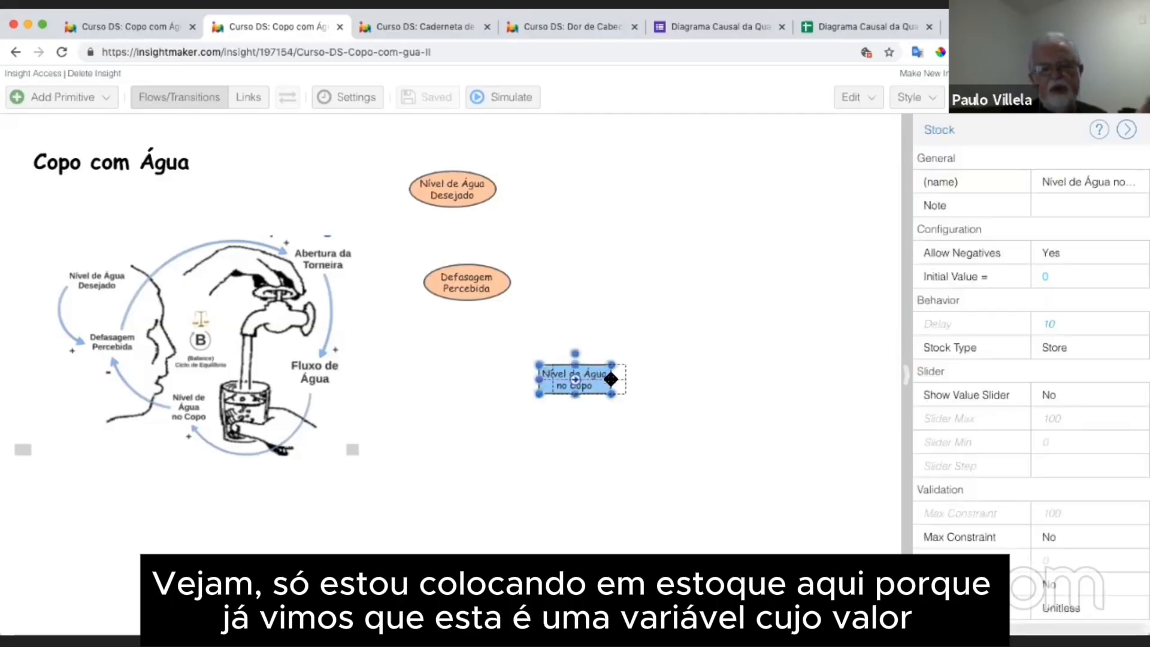
{"action": "left_click_drag", "start_coordinate": [611, 378], "coordinate": [611, 379]}
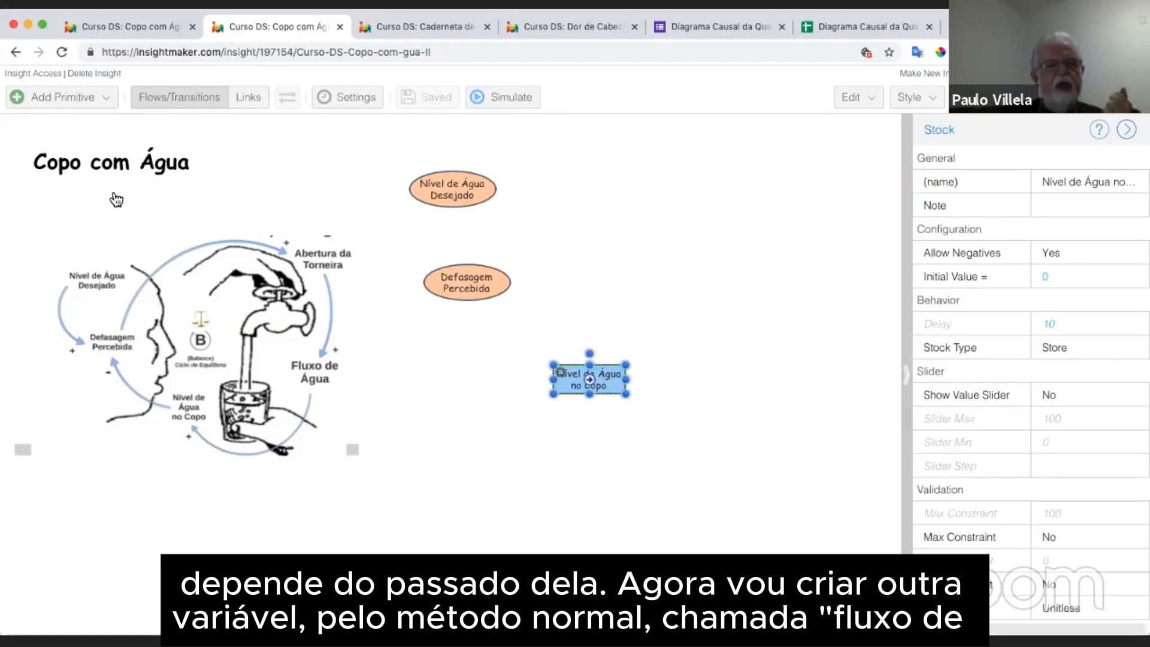
{"action": "left_click", "coordinate": [82, 111]}
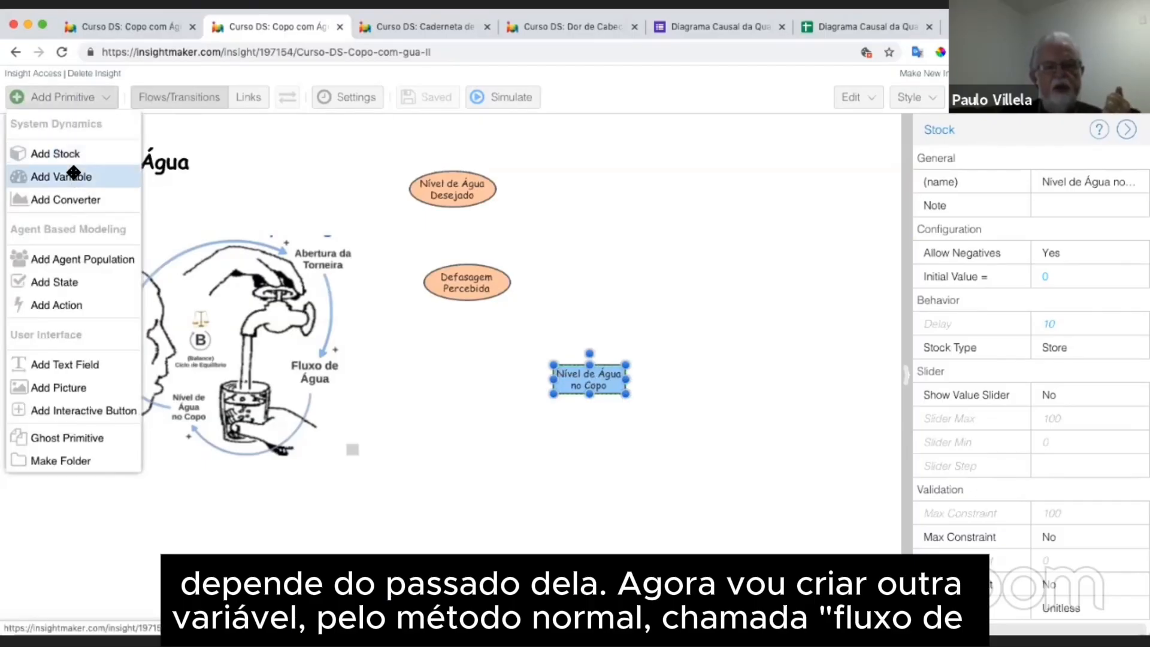
{"action": "left_click", "coordinate": [74, 178]}
{"action": "left_click_drag", "start_coordinate": [372, 221], "coordinate": [721, 279]}
{"action": "double_click", "coordinate": [721, 279]}
{"action": "type", "text": "Fluxo"}
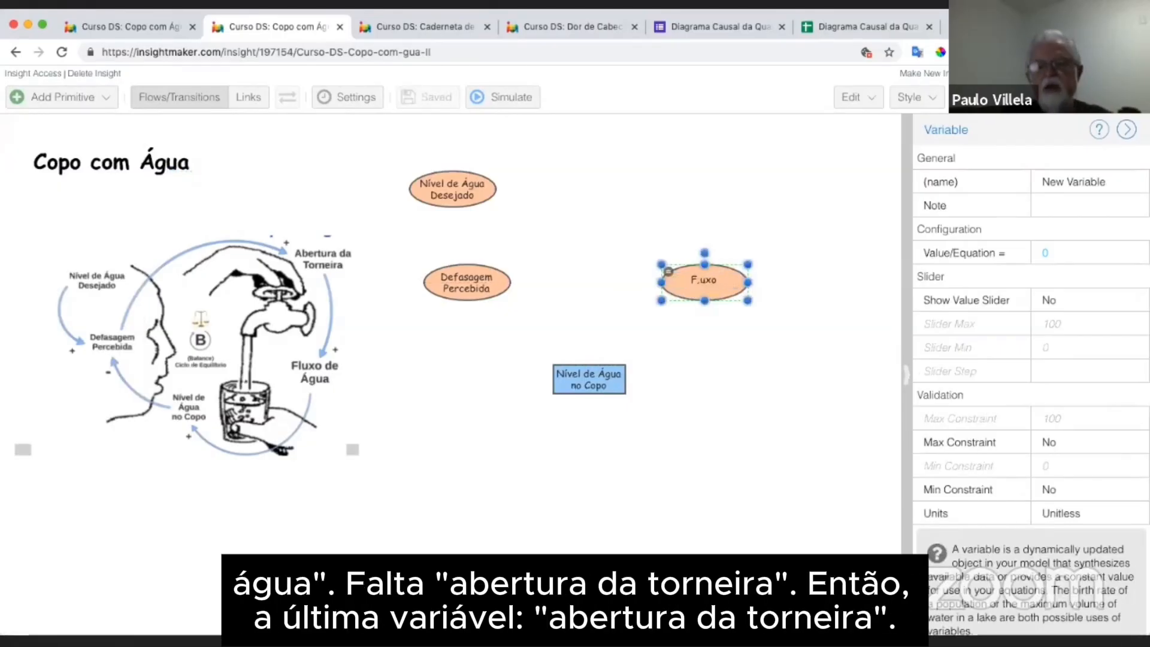
{"action": "type", "text": " de Água"}
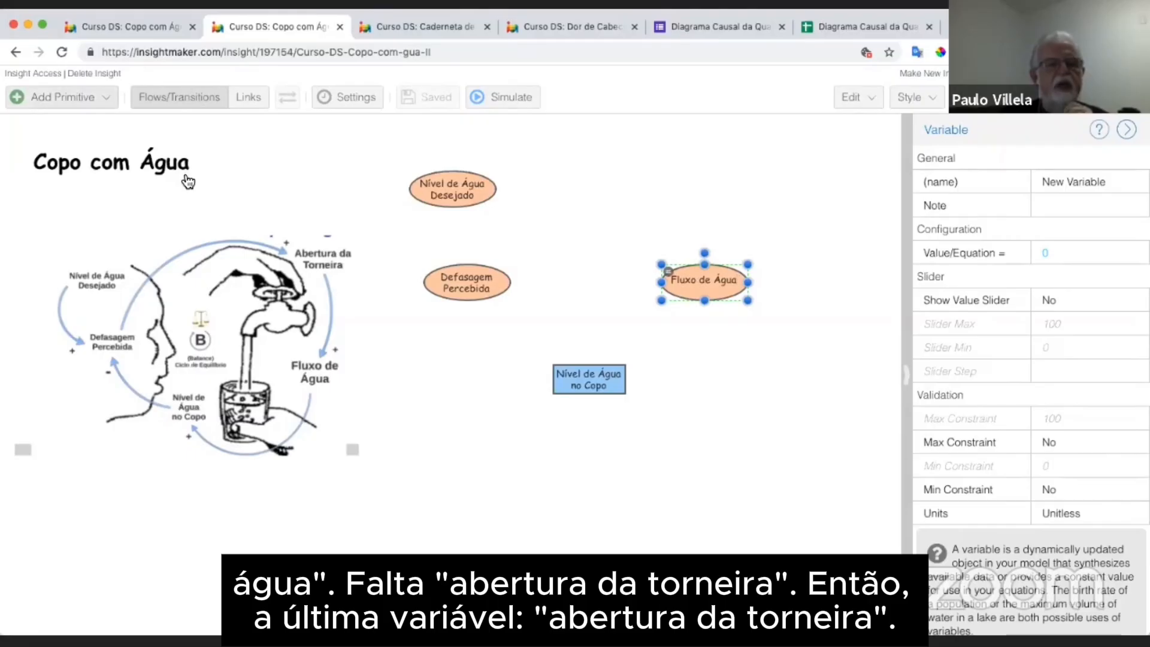
Step: Add a variable named "Abertura da Torneira" and place it above "Fluxo de Água"
{"action": "left_click", "coordinate": [72, 99]}
{"action": "left_click", "coordinate": [254, 207]}
{"action": "left_click_drag", "start_coordinate": [225, 184], "coordinate": [677, 157]}
{"action": "double_click", "coordinate": [675, 158]}
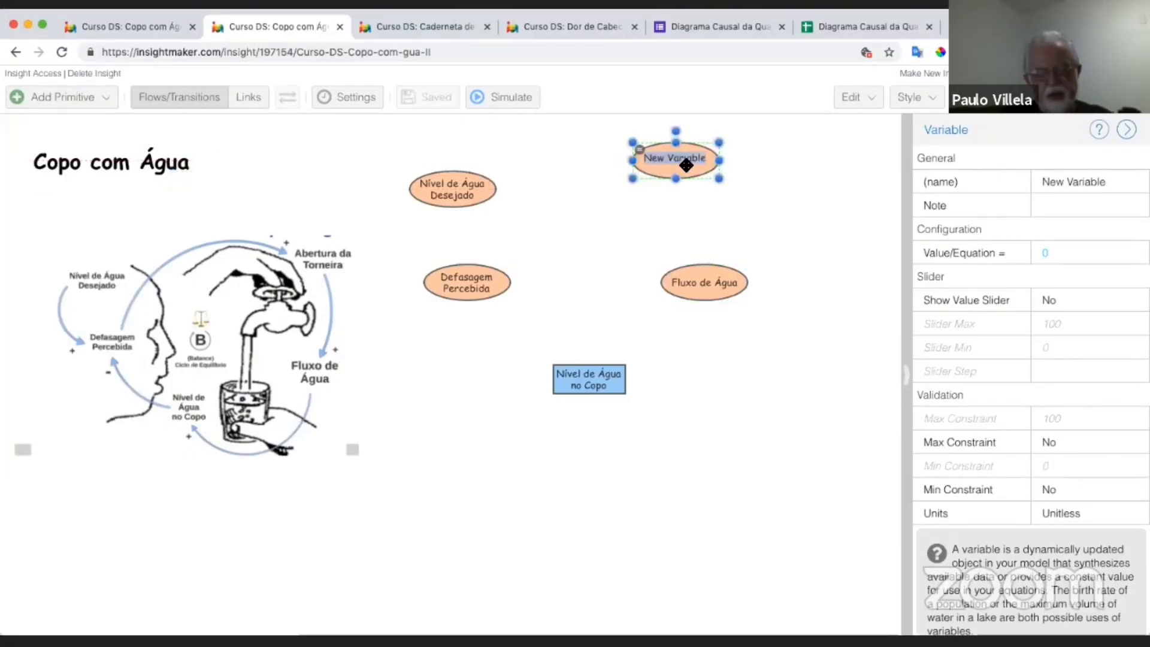
{"action": "type", "text": "Abert"}
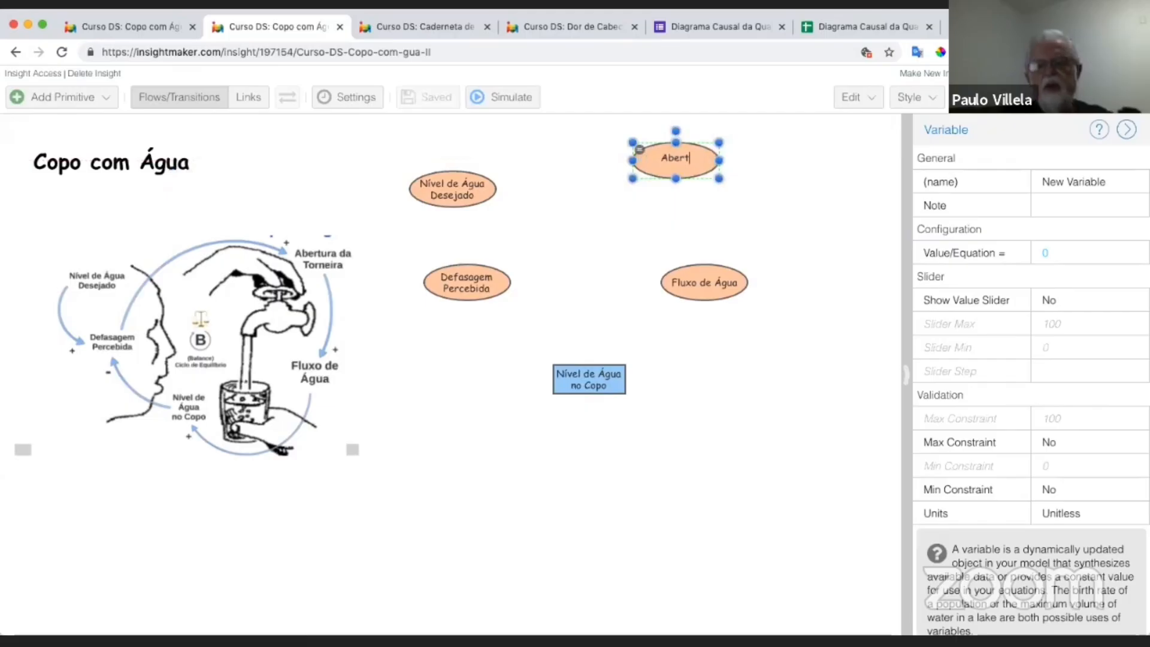
{"action": "type", "text": "ura da Torneira"}
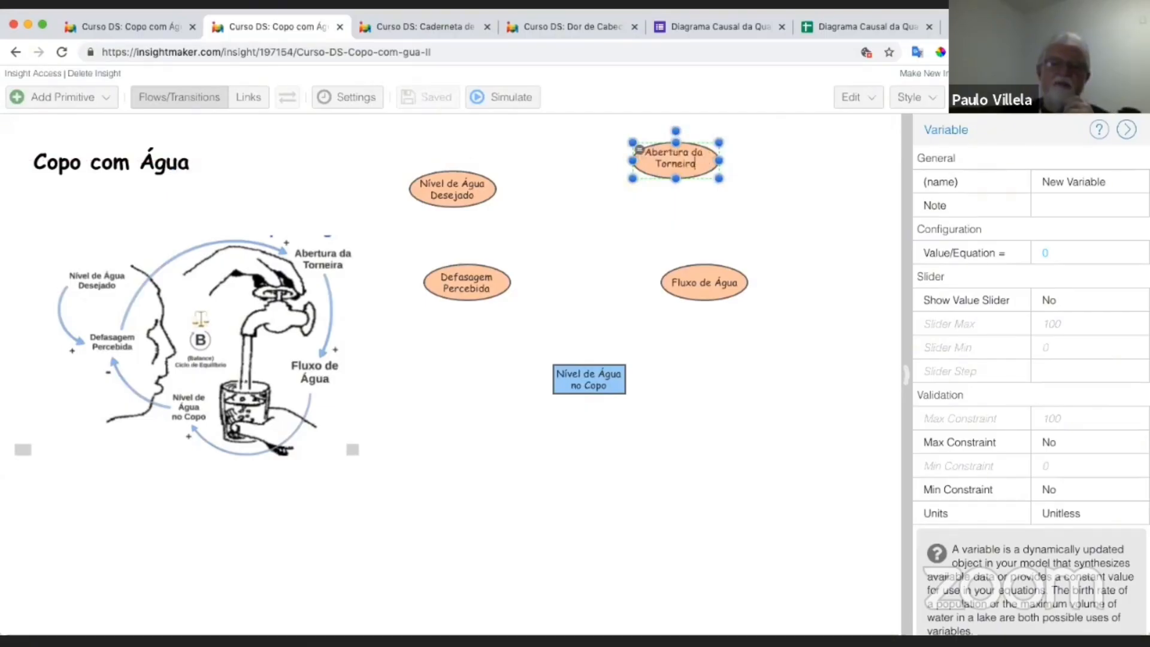
{"action": "left_click", "coordinate": [545, 276]}
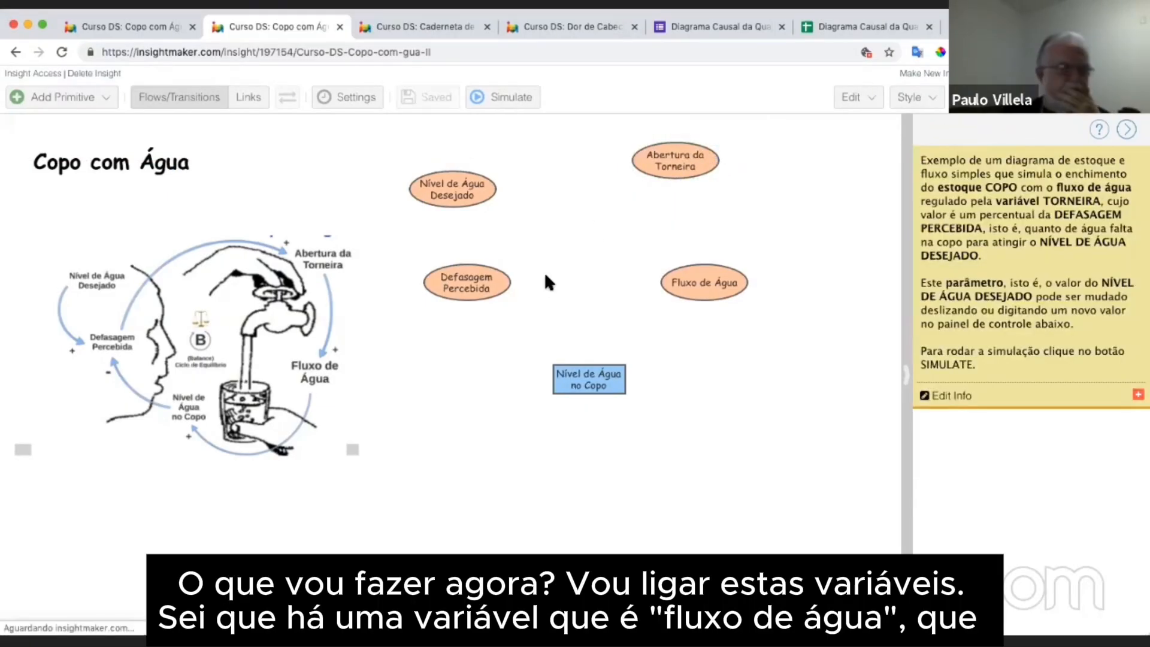
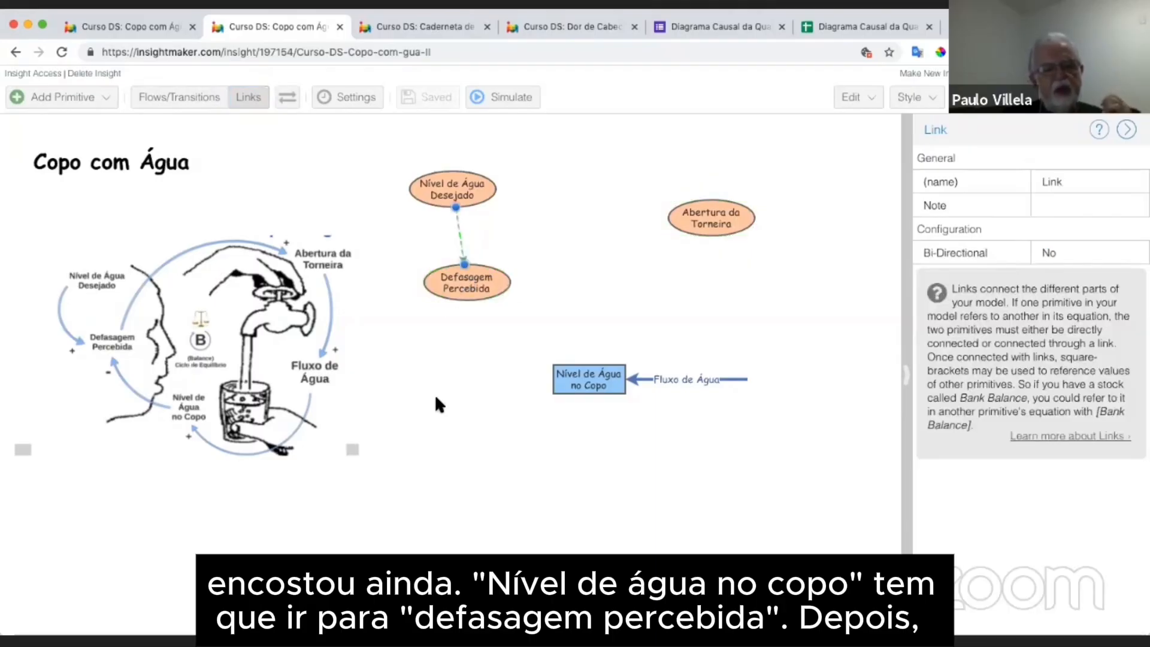
Step: Link the "Nível de Água no Copo" stock to "Defasagem Percebida" and "Abertura da Torneira" to the "Fluxo de Água" flow
{"action": "left_click", "coordinate": [242, 97]}
{"action": "left_click_drag", "start_coordinate": [590, 383], "coordinate": [471, 294]}
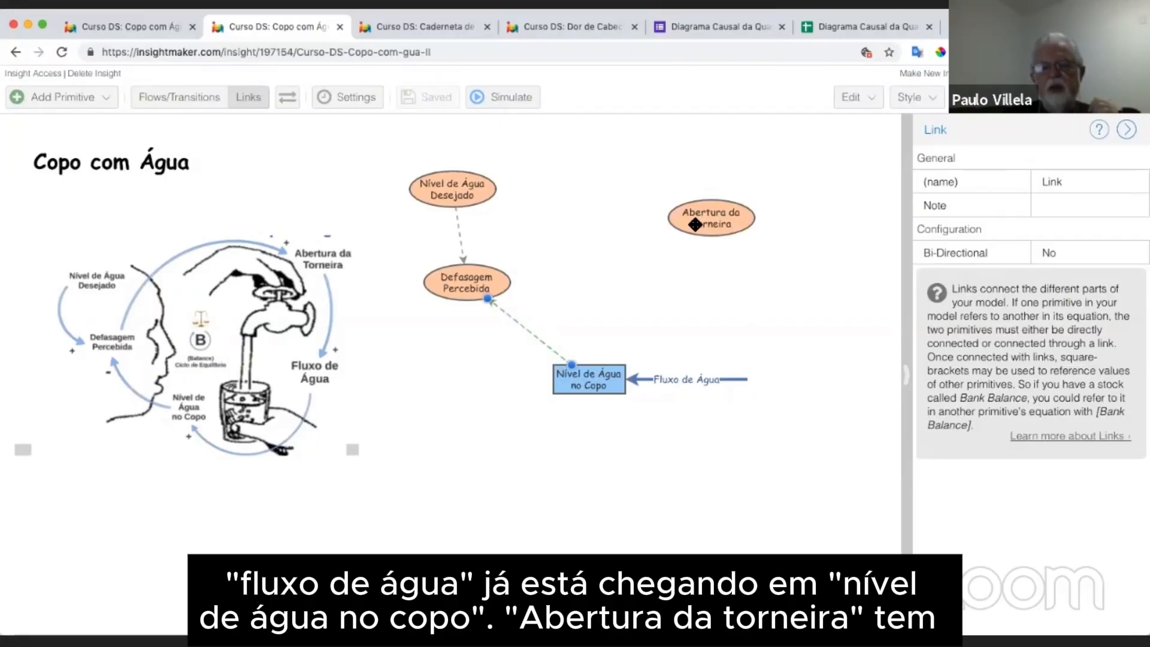
{"action": "left_click_drag", "start_coordinate": [710, 225], "coordinate": [666, 379]}
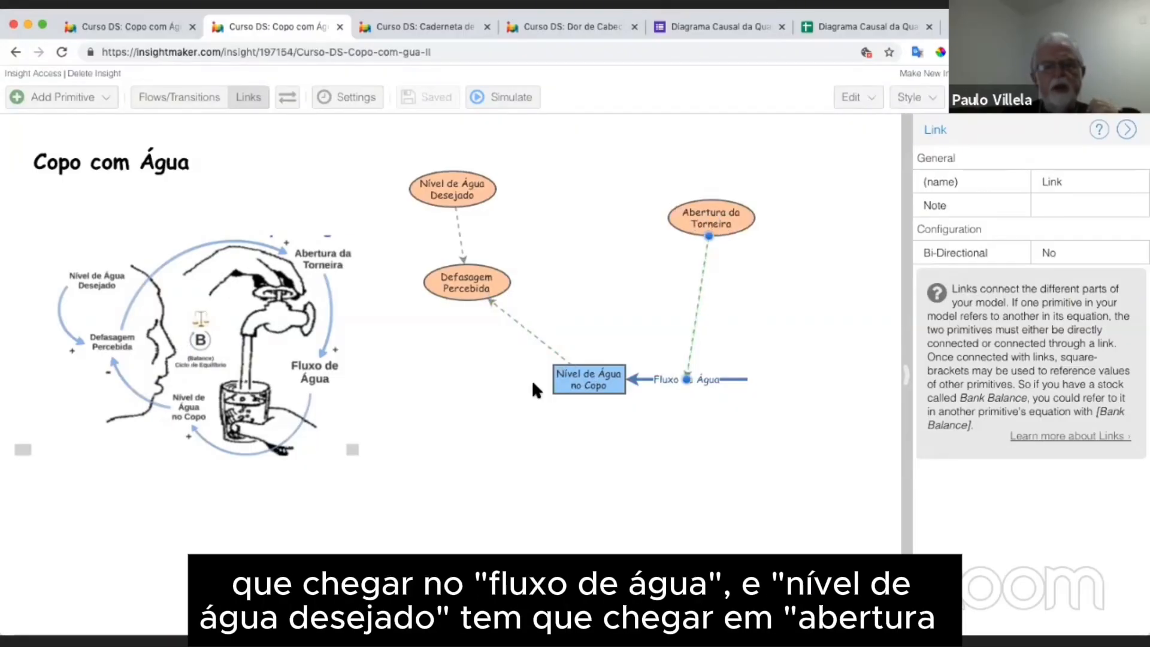
Step: Link "Nível de Água Desejado" to "Abertura da Torneira"
{"action": "mouse_move", "coordinate": [451, 191]}
{"action": "left_click_drag", "start_coordinate": [494, 212], "coordinate": [689, 218]}
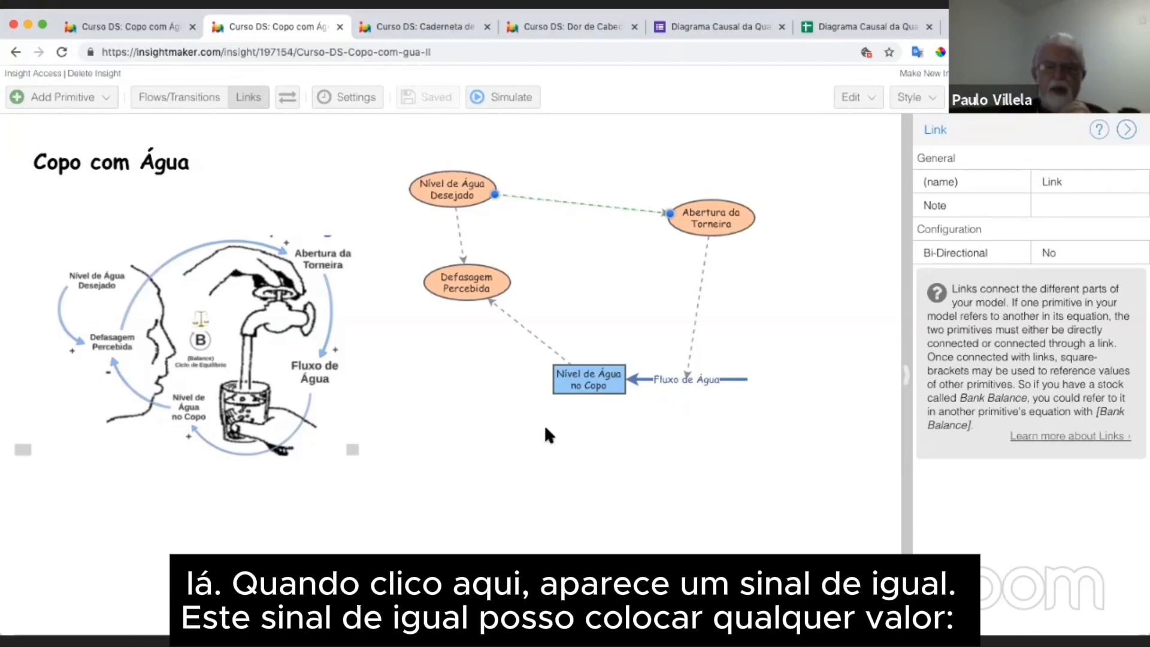
Step: Apply an initial value of 0 to the "Nível de Água no Copo" stock
{"action": "mouse_move", "coordinate": [571, 383]}
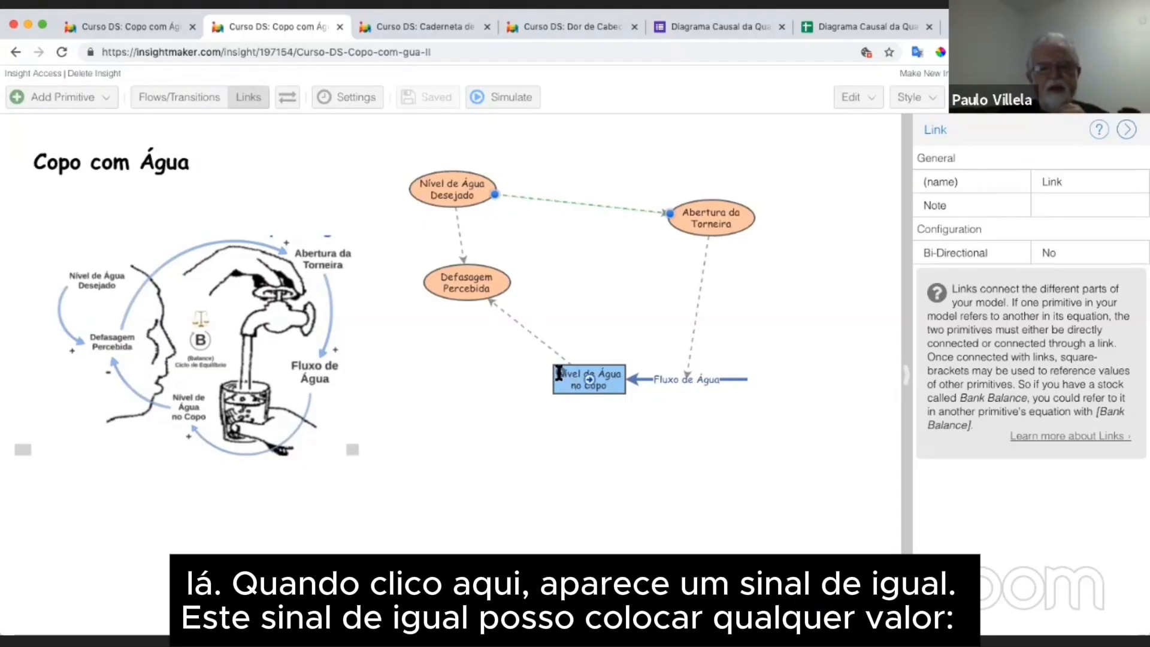
{"action": "left_click", "coordinate": [559, 373]}
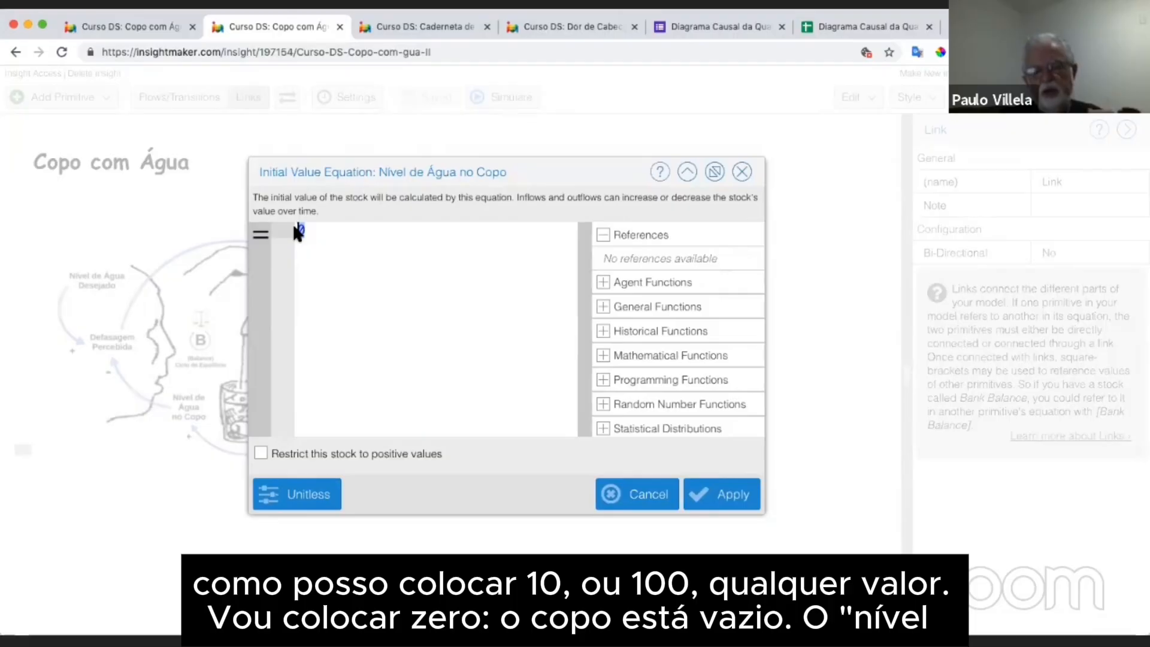
{"action": "left_click", "coordinate": [697, 496]}
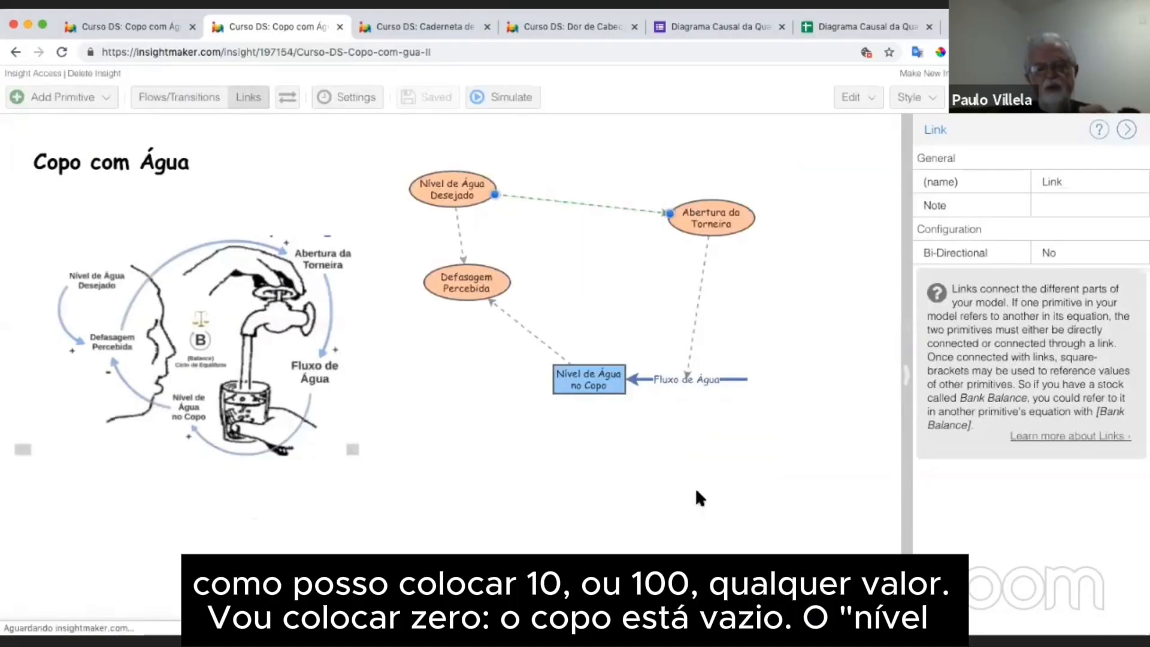
Step: Set the value of the "Nível de Água Desejado" variable to 300
{"action": "left_click", "coordinate": [419, 180]}
{"action": "type", "text": "300"}
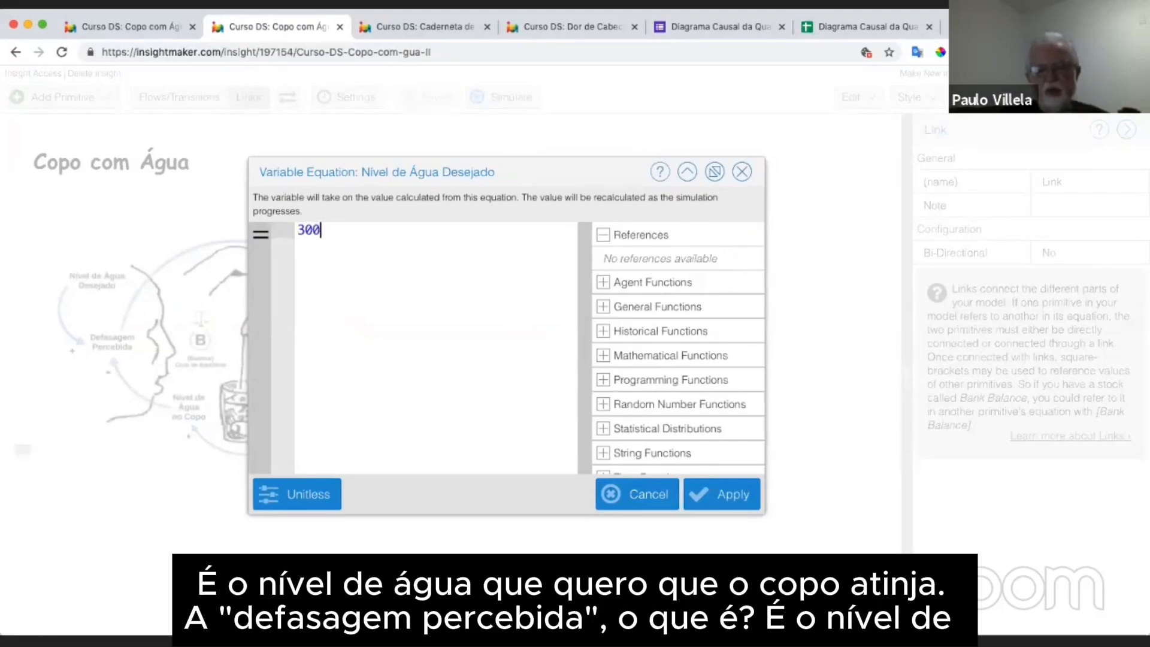
{"action": "left_click", "coordinate": [708, 484]}
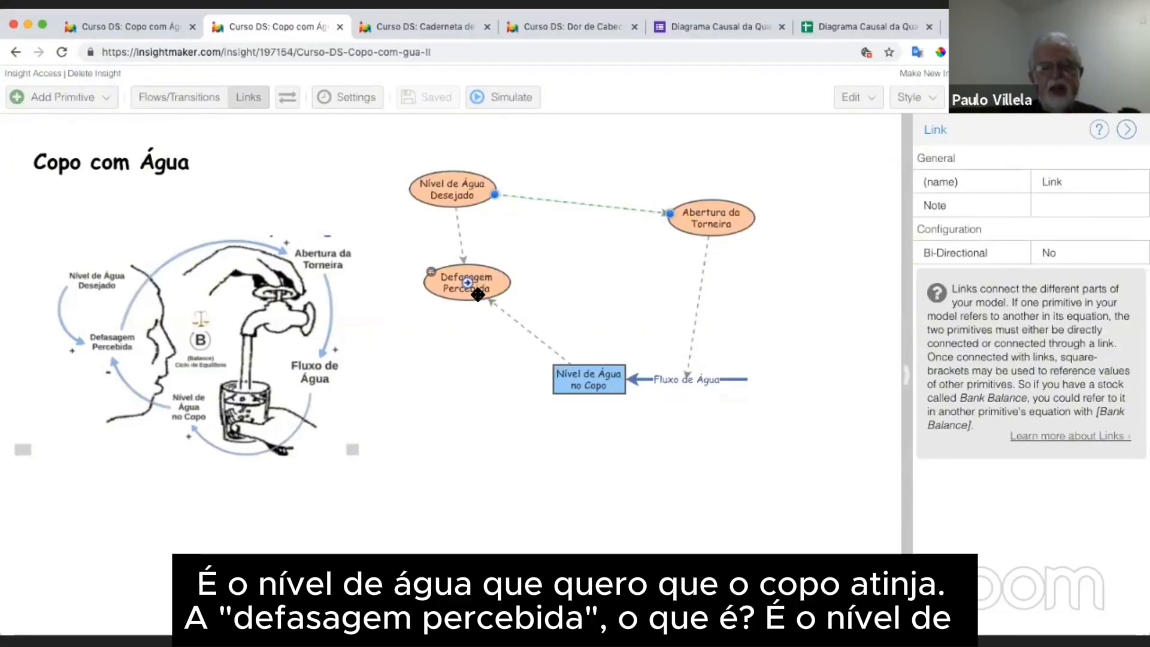
Step: Define the equation of "Defasagem Percebida" as [Nível de Água Desejado]-[Nível de Água no Copo]
{"action": "double_click", "coordinate": [432, 273]}
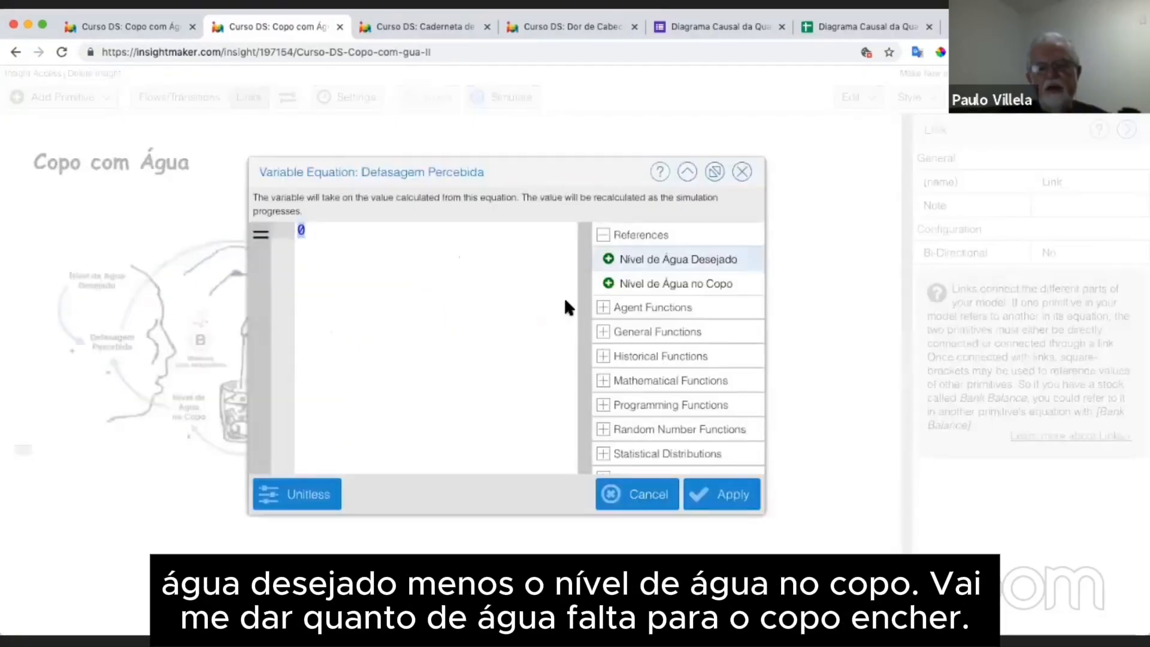
{"action": "left_click", "coordinate": [615, 260]}
{"action": "type", "text": "-"}
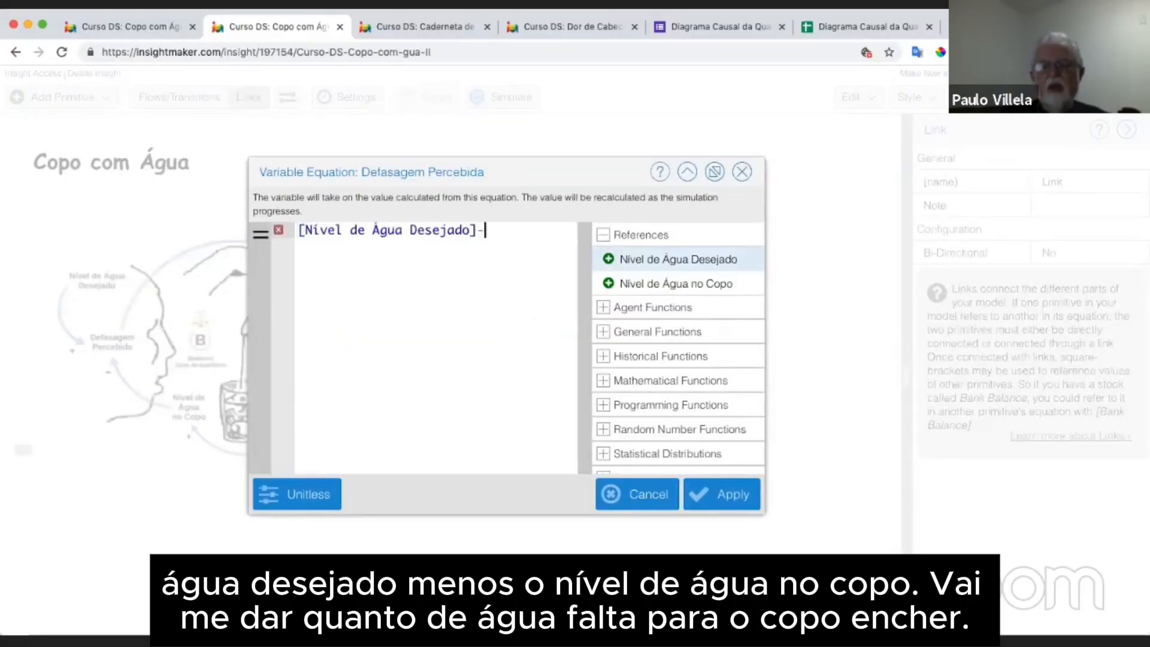
{"action": "left_click", "coordinate": [658, 284]}
{"action": "left_click", "coordinate": [704, 494]}
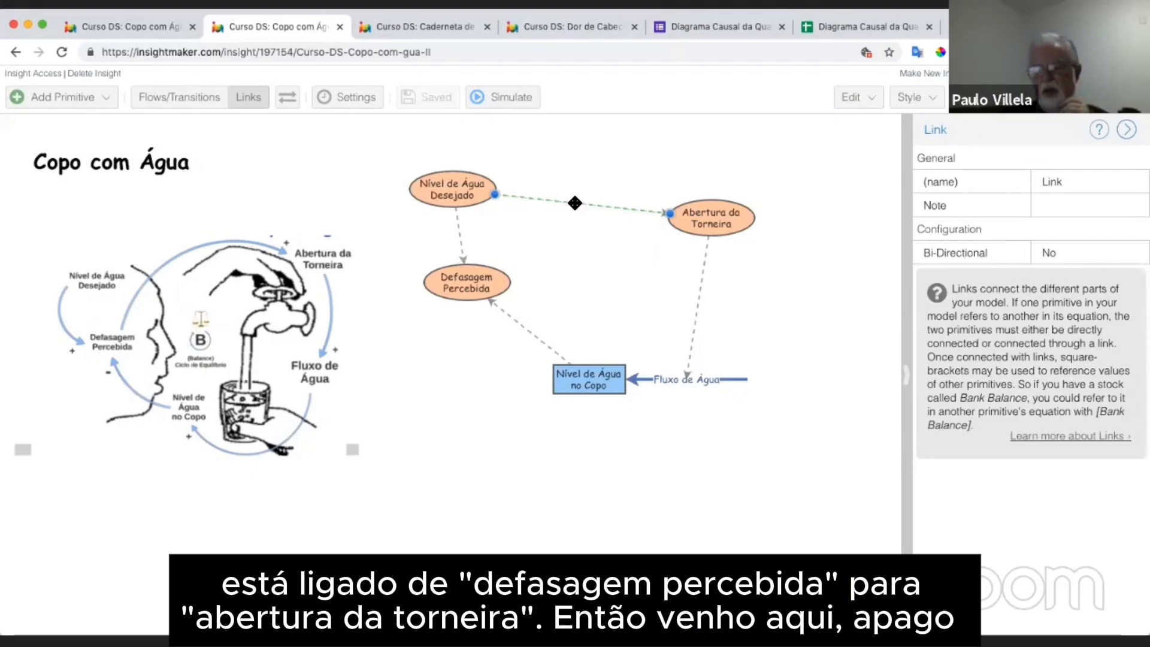
Step: Delete the link from "Nível de Água Desejado" to "Abertura da Torneira" and link "Defasagem Percebida" to "Abertura da Torneira" instead
{"action": "key", "text": "BackSpace"}
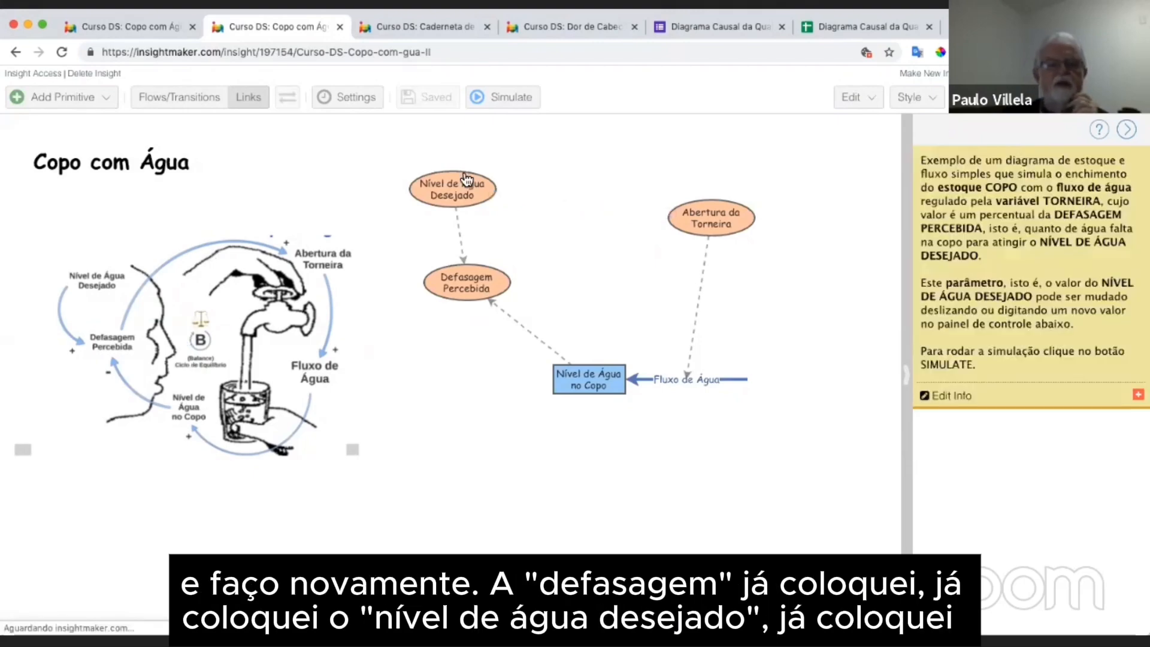
{"action": "left_click", "coordinate": [245, 95]}
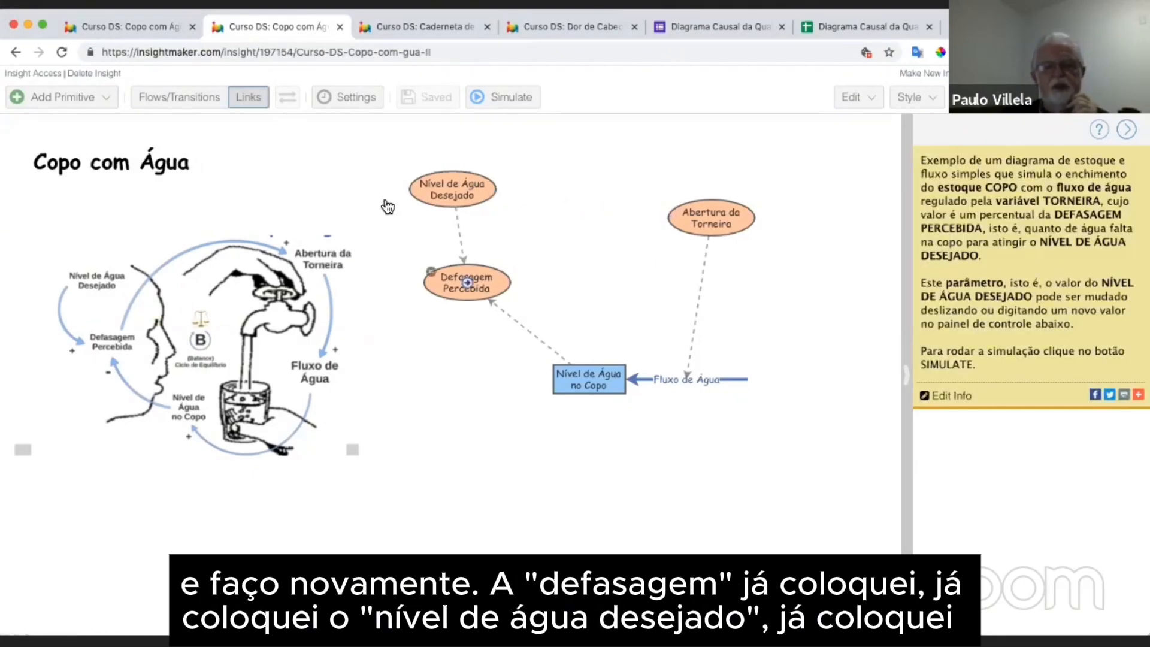
{"action": "left_click_drag", "start_coordinate": [468, 286], "coordinate": [689, 222]}
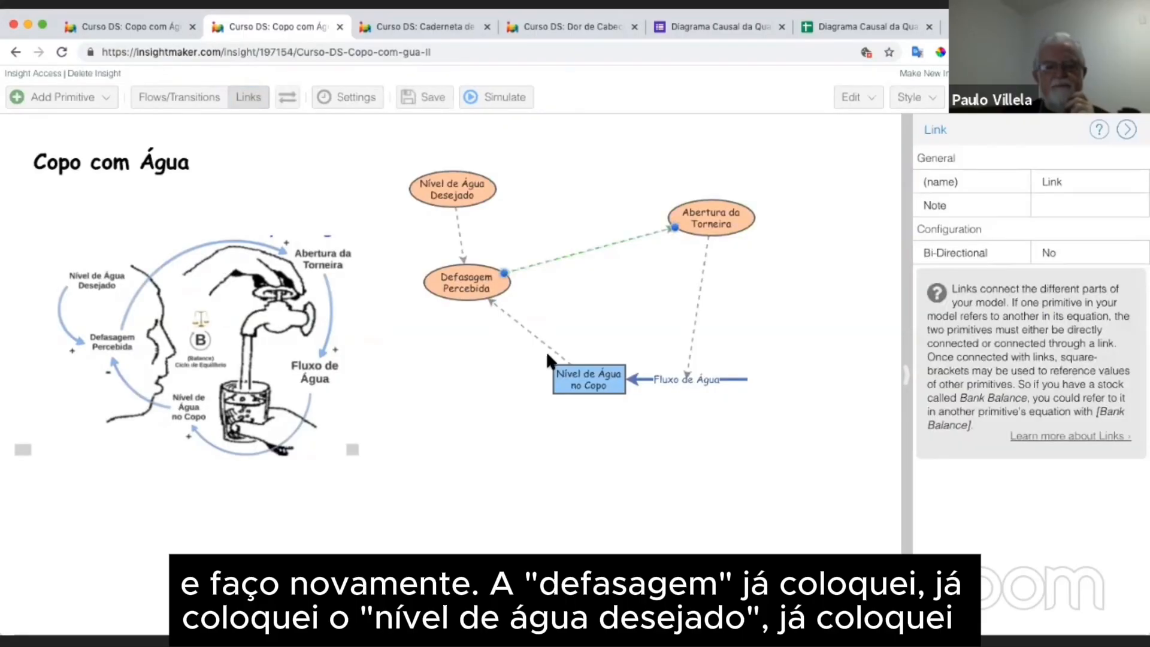
Step: Review the equations of "Defasagem Percebida" and "Nível de Água Desejado" and the initial value of the "Nível de Água no Copo" stock
{"action": "double_click", "coordinate": [467, 291]}
{"action": "left_click", "coordinate": [699, 495]}
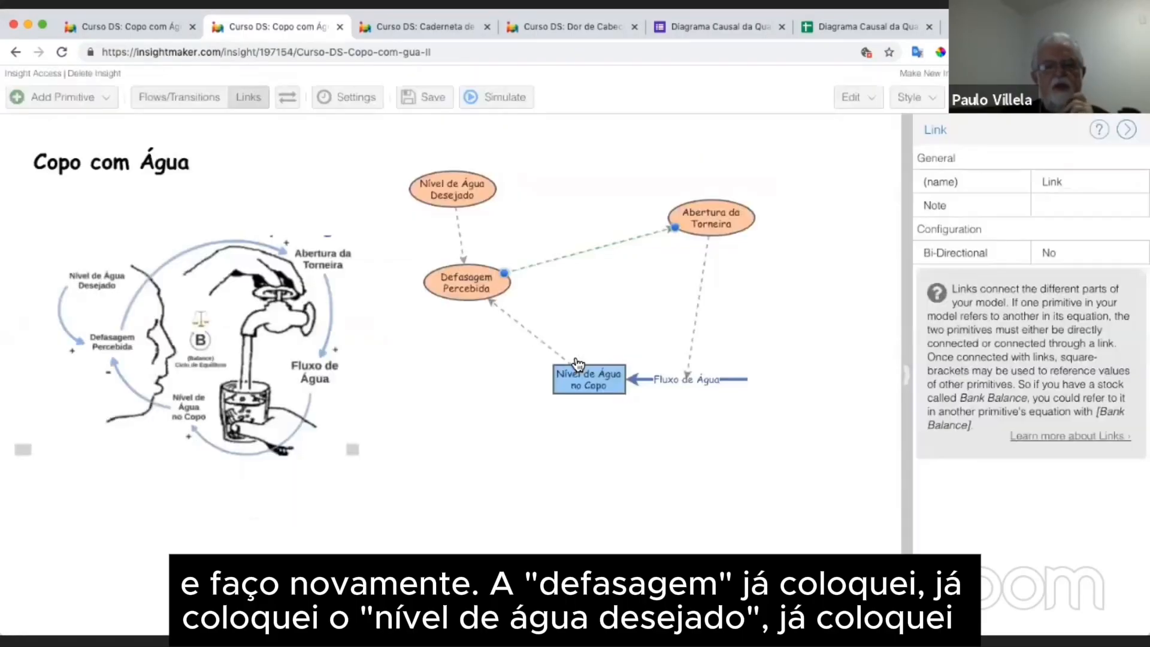
{"action": "double_click", "coordinate": [418, 184]}
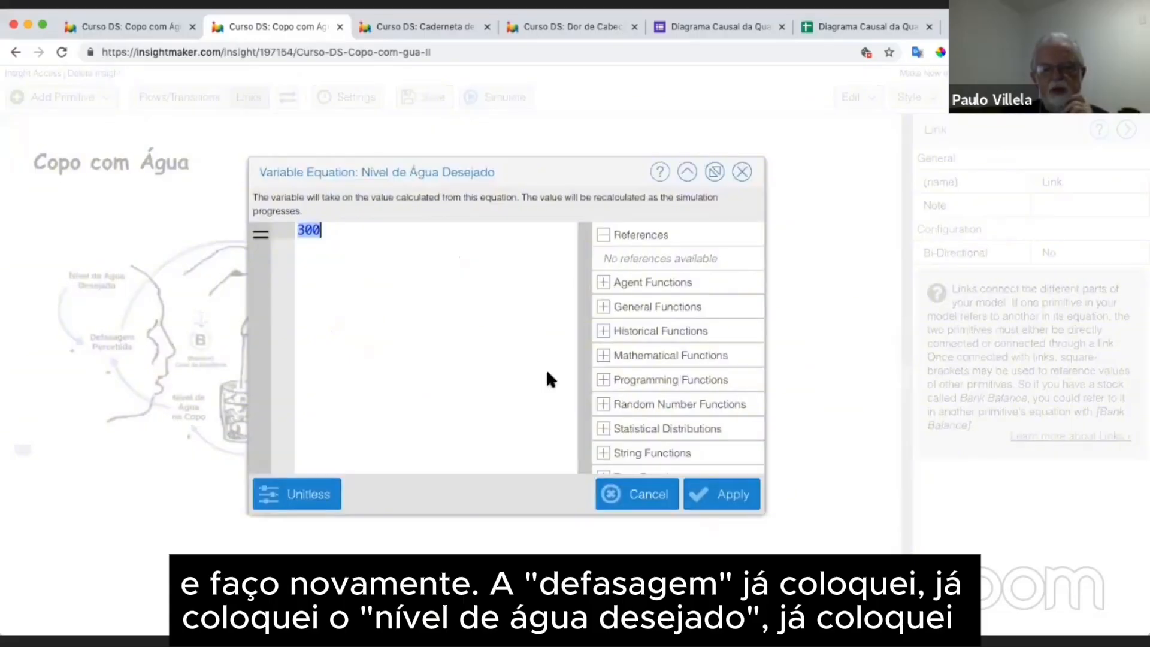
{"action": "left_click", "coordinate": [701, 487]}
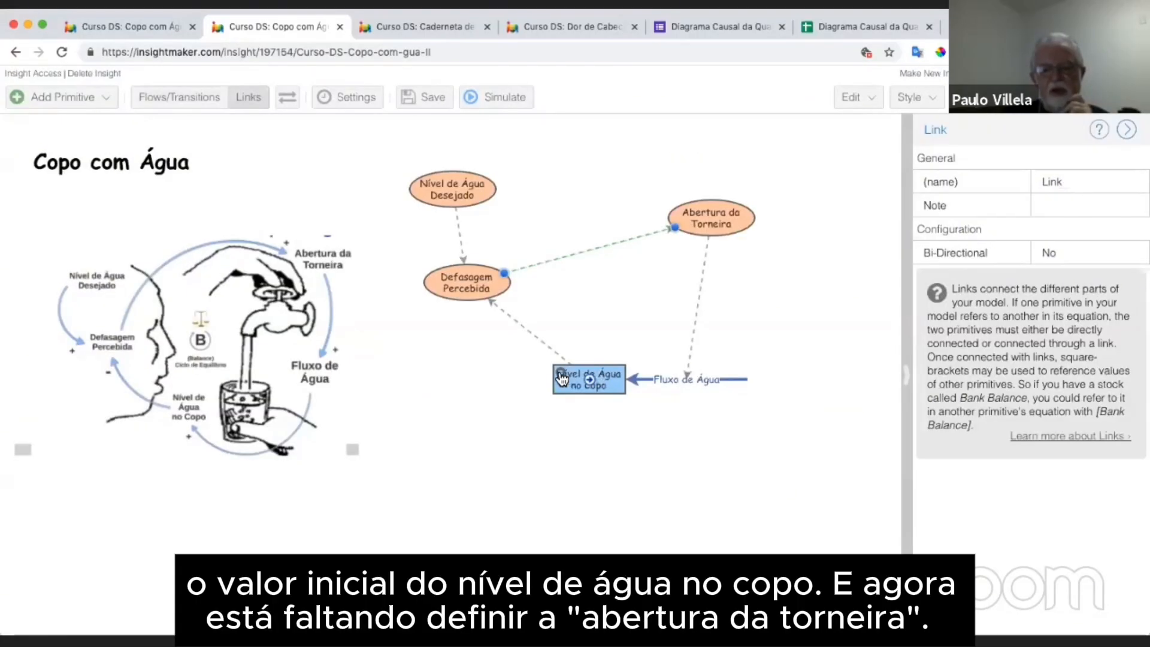
{"action": "double_click", "coordinate": [565, 377]}
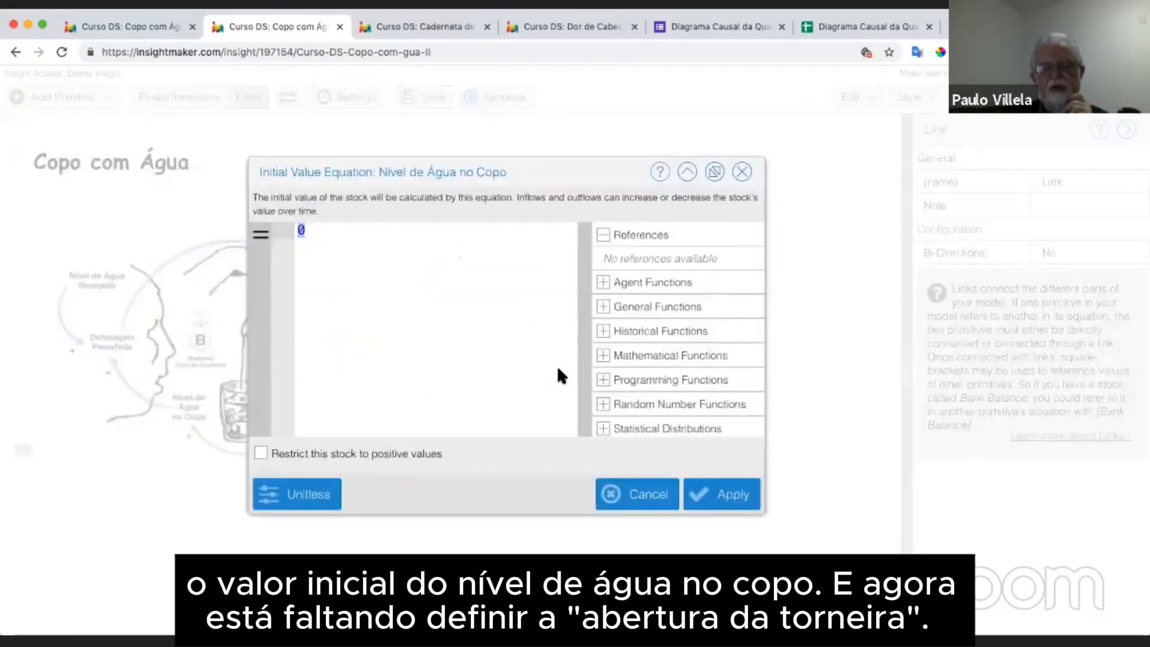
{"action": "left_click", "coordinate": [723, 489]}
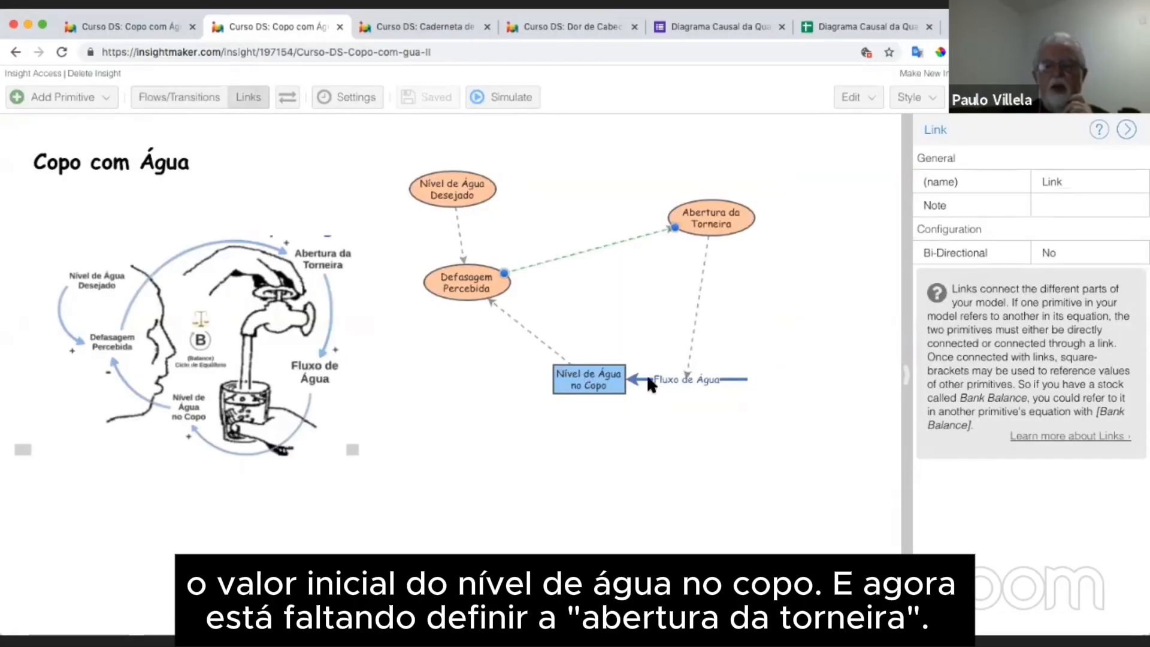
Step: Define the equation of "Abertura da Torneira" as [Defasagem Percebida]/30
{"action": "double_click", "coordinate": [669, 211]}
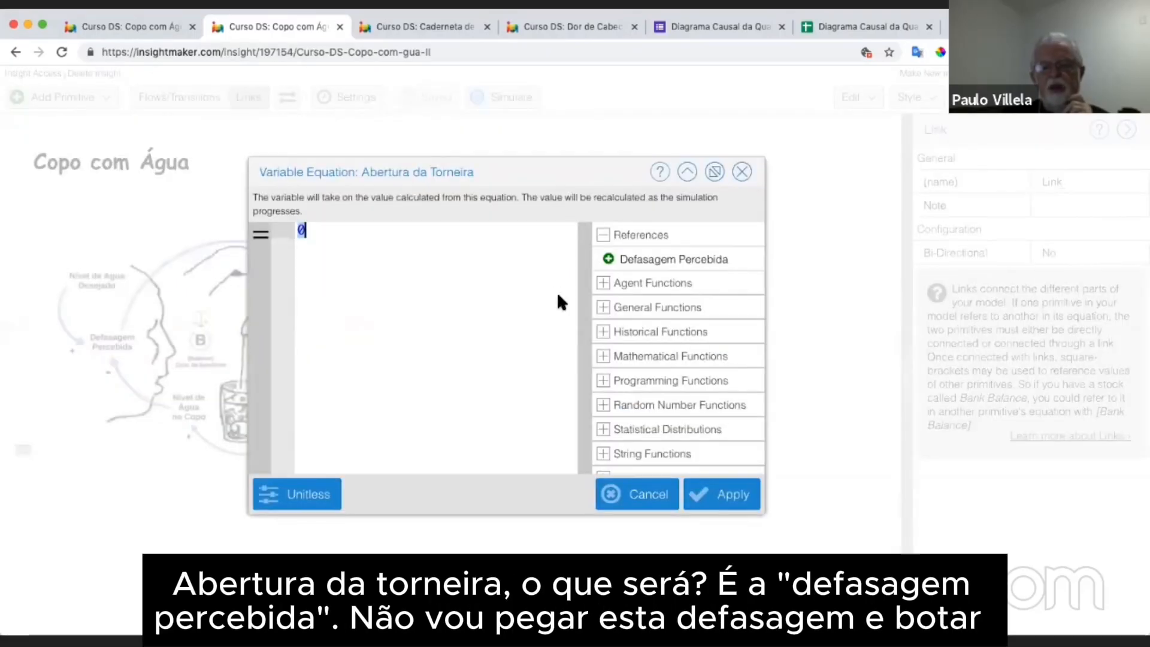
{"action": "left_click", "coordinate": [667, 262]}
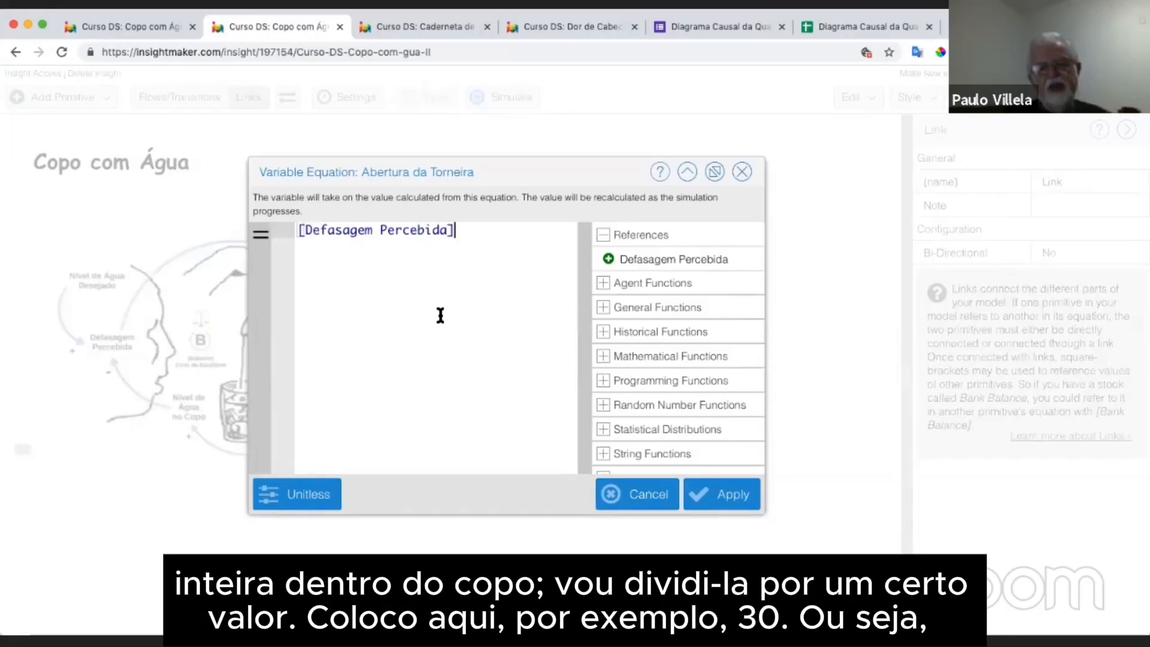
{"action": "type", "text": "/30"}
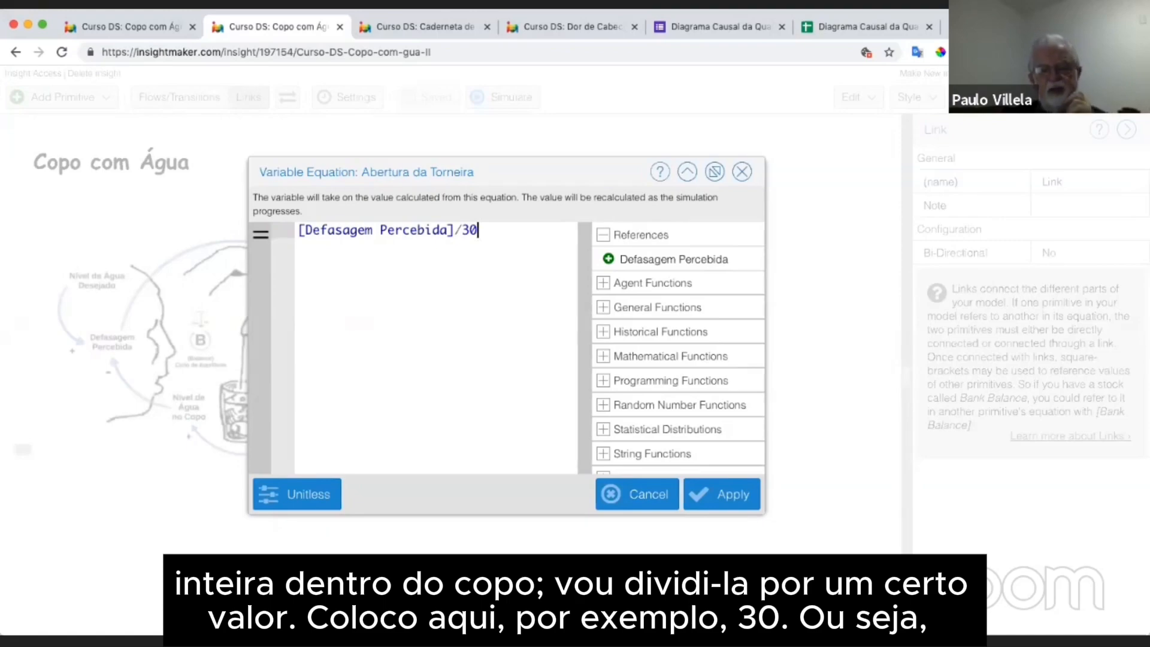
{"action": "left_click", "coordinate": [722, 491]}
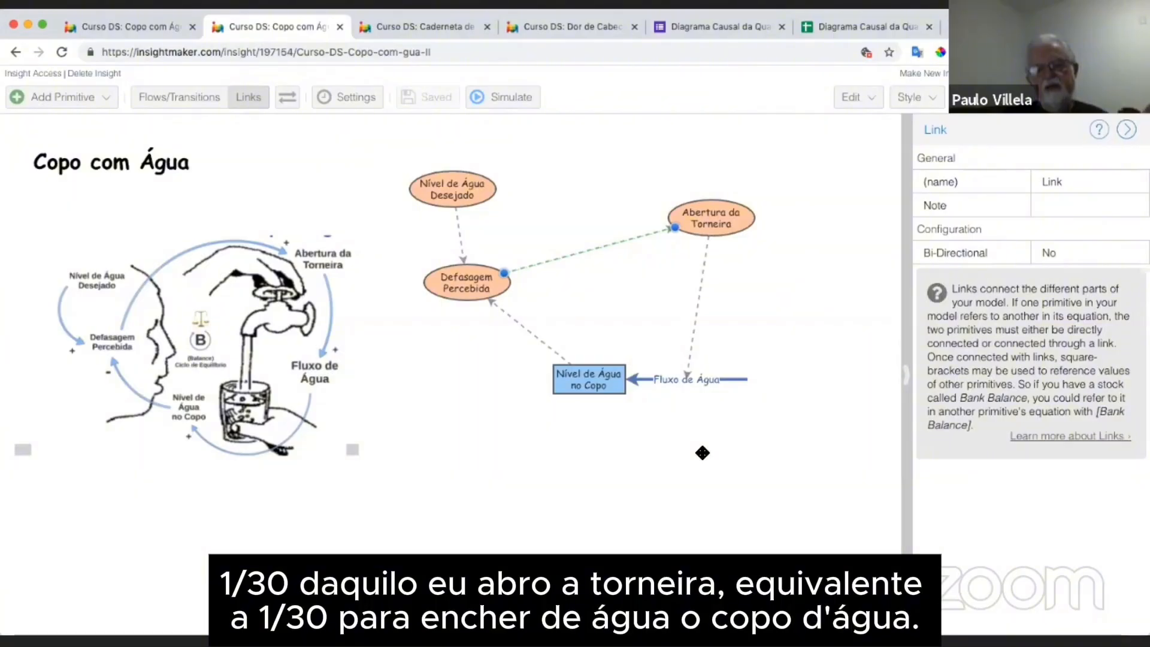
Step: Define the flow rate equation of "Fluxo de Água" as [Abertura da Torneira]
{"action": "left_click", "coordinate": [647, 384]}
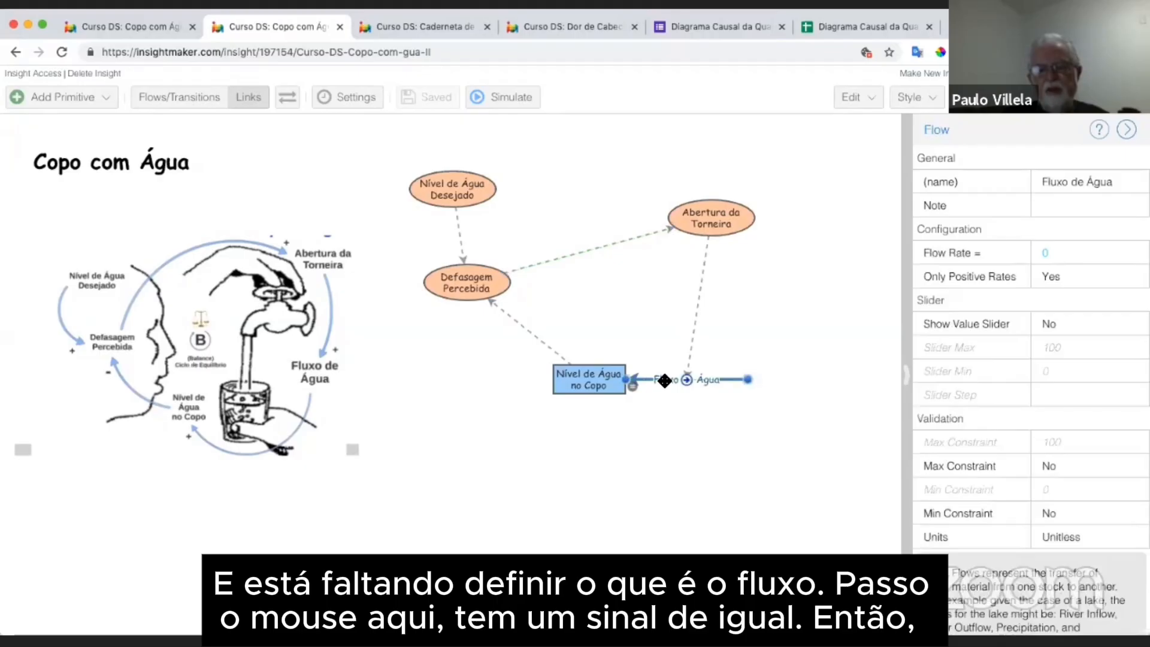
{"action": "left_click", "coordinate": [634, 389]}
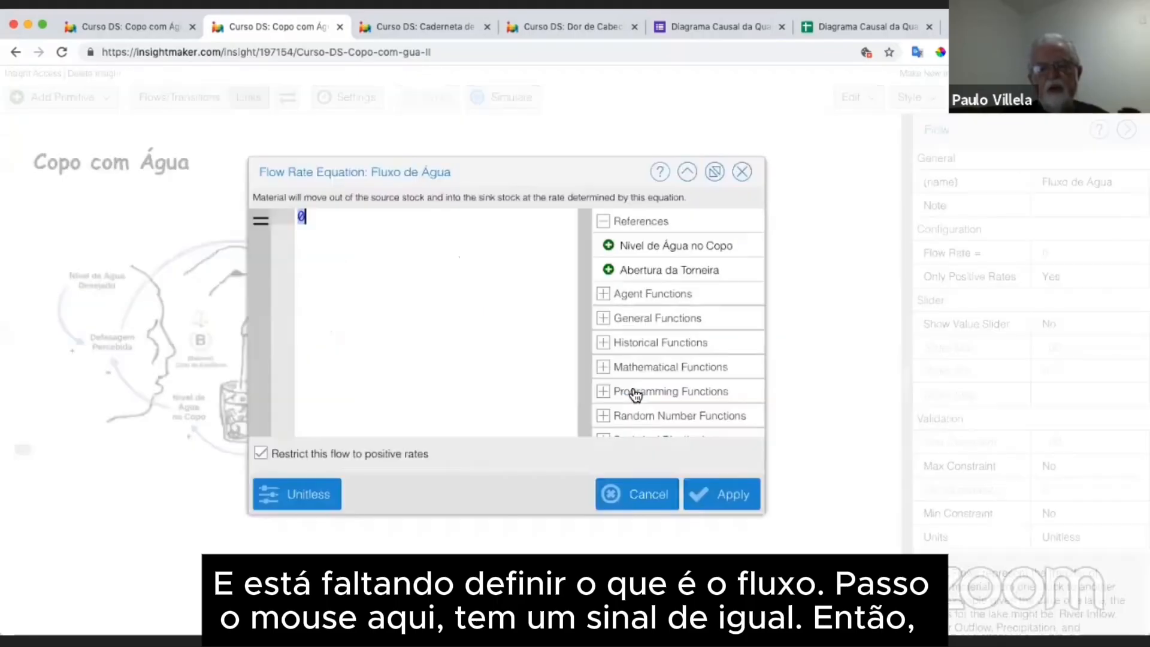
{"action": "left_click", "coordinate": [641, 269]}
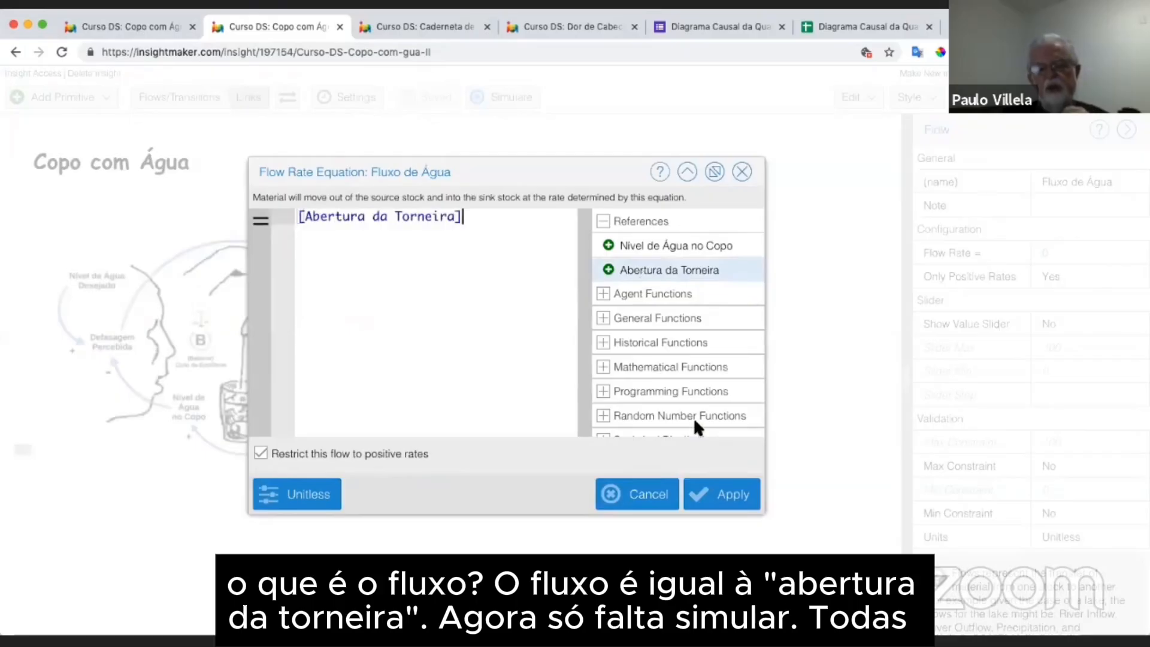
{"action": "left_click", "coordinate": [705, 487]}
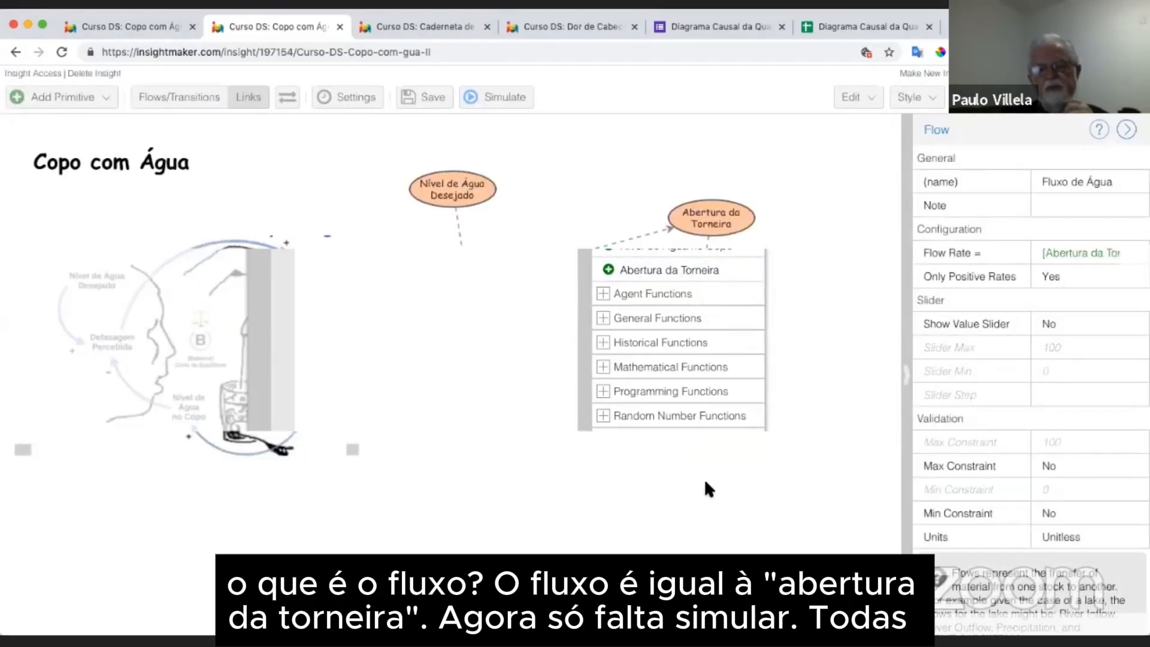
{"action": "left_click", "coordinate": [705, 474]}
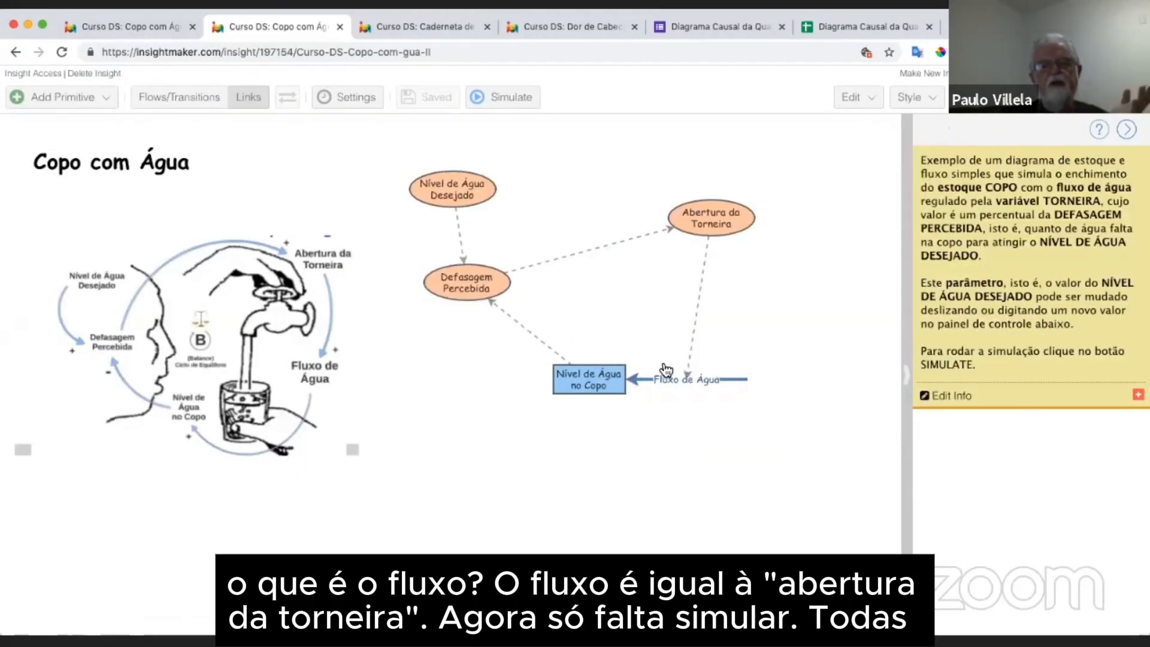
Step: Simulate the model and limit the "Gráfico" chart's data to "Nível de Água no Copo", closing the results after examining the curve
{"action": "left_click", "coordinate": [477, 98]}
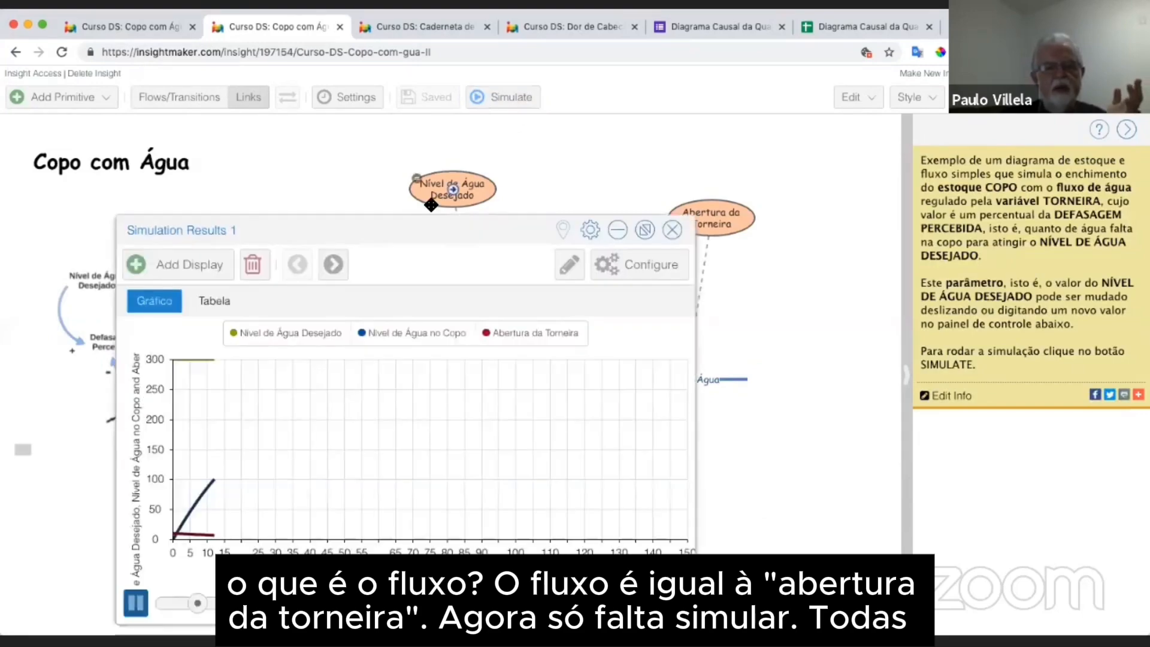
{"action": "left_click_drag", "start_coordinate": [423, 228], "coordinate": [438, 141]}
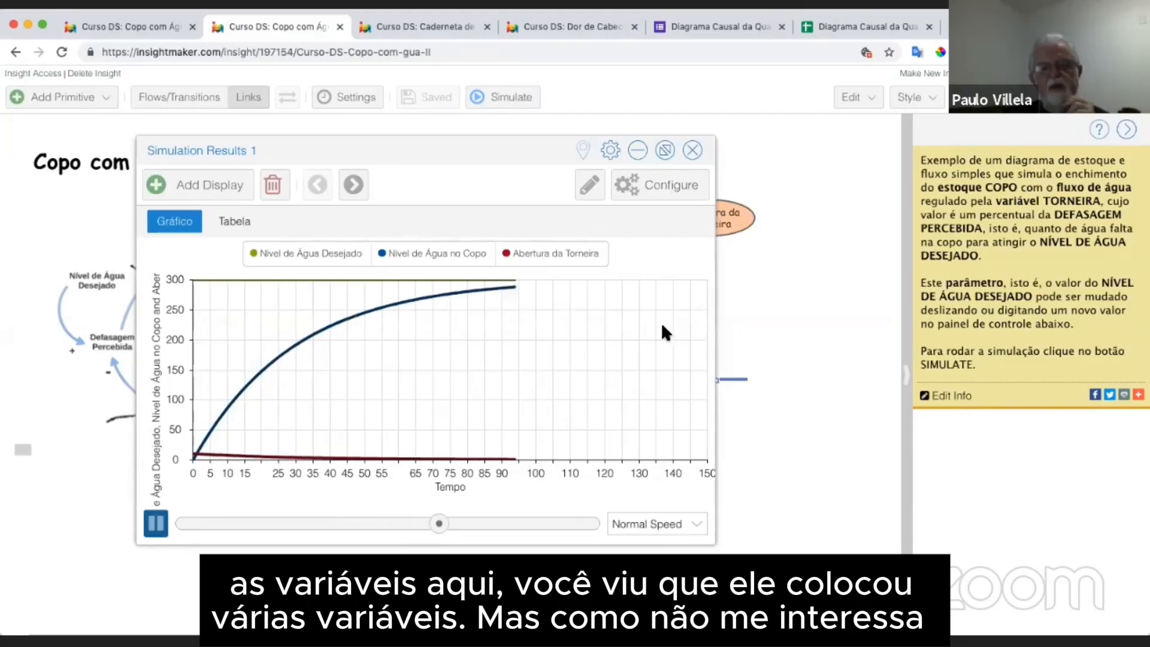
{"action": "left_click", "coordinate": [626, 190]}
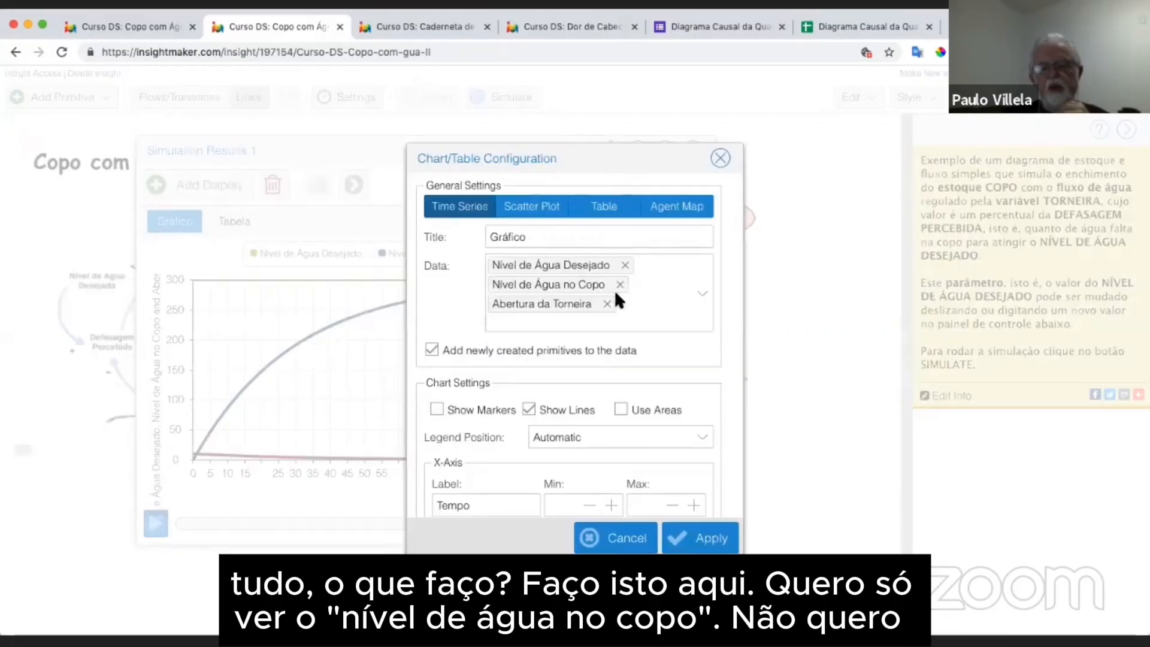
{"action": "left_click", "coordinate": [623, 265]}
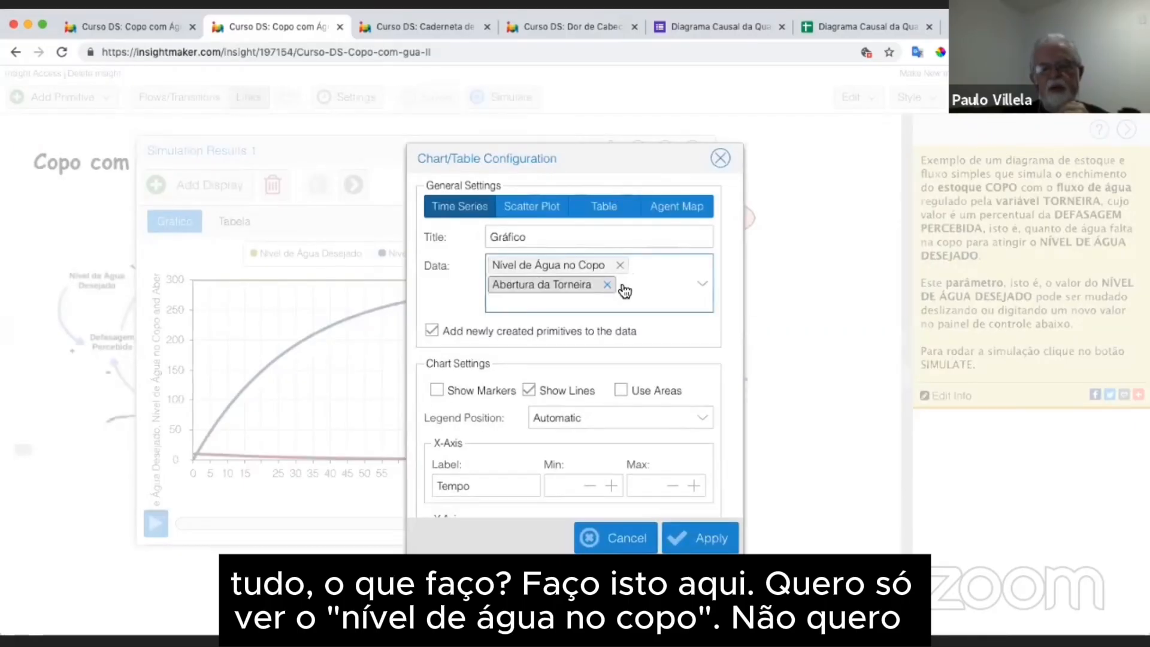
{"action": "left_click", "coordinate": [607, 284]}
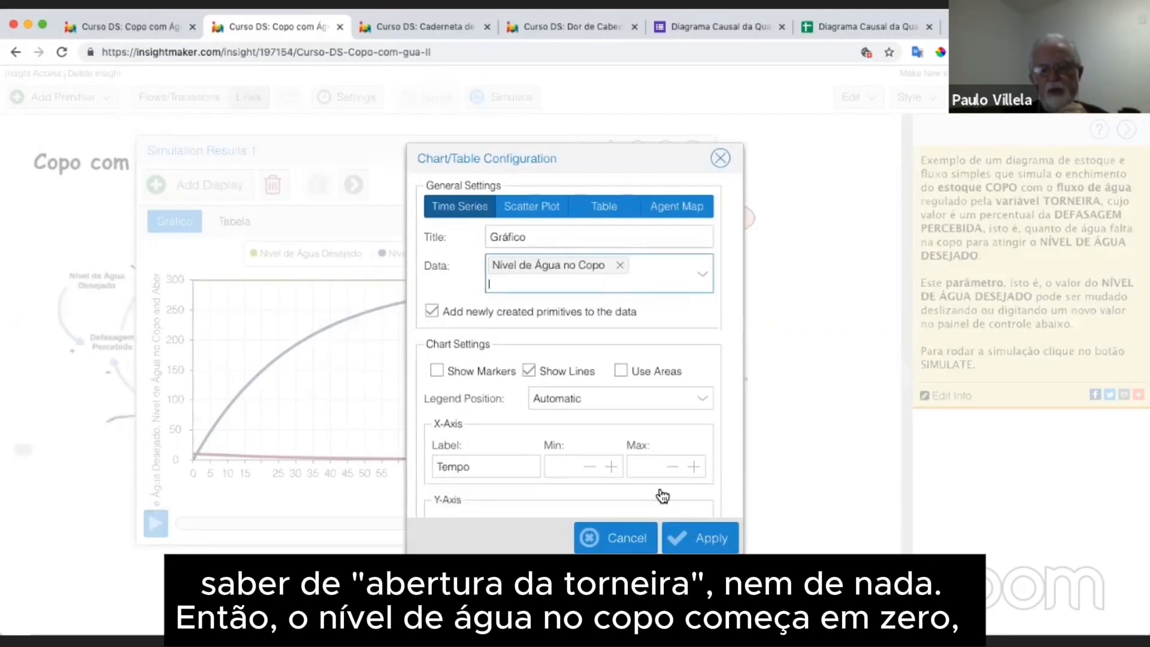
{"action": "left_click", "coordinate": [667, 534]}
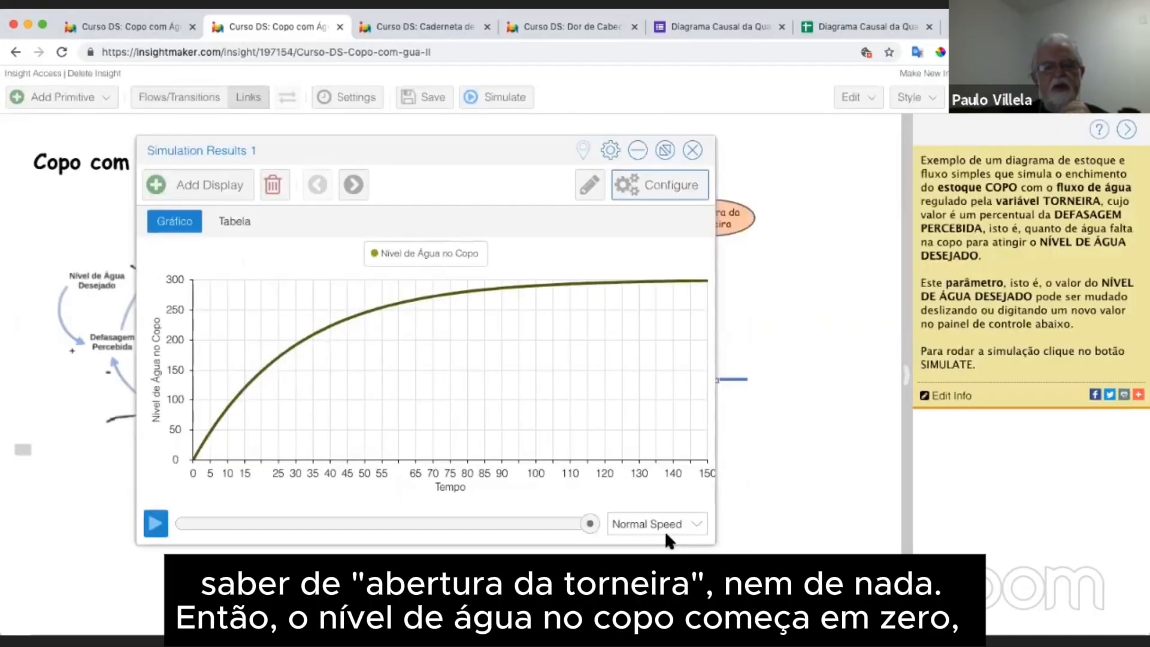
{"action": "mouse_move", "coordinate": [326, 321]}
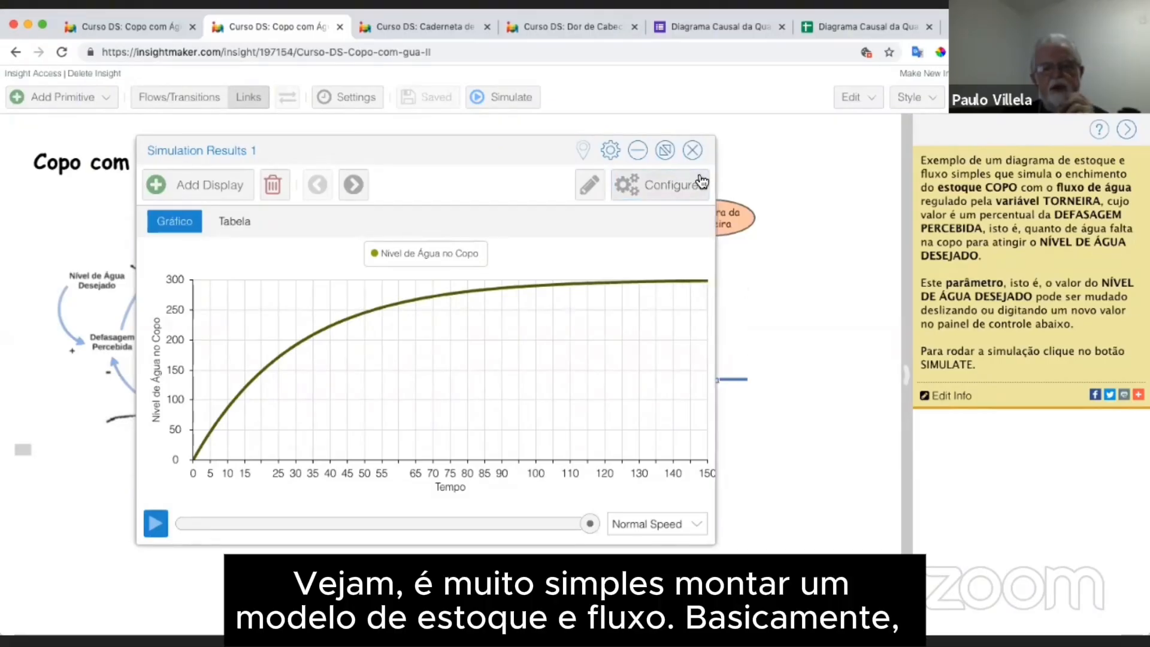
{"action": "left_click", "coordinate": [693, 150]}
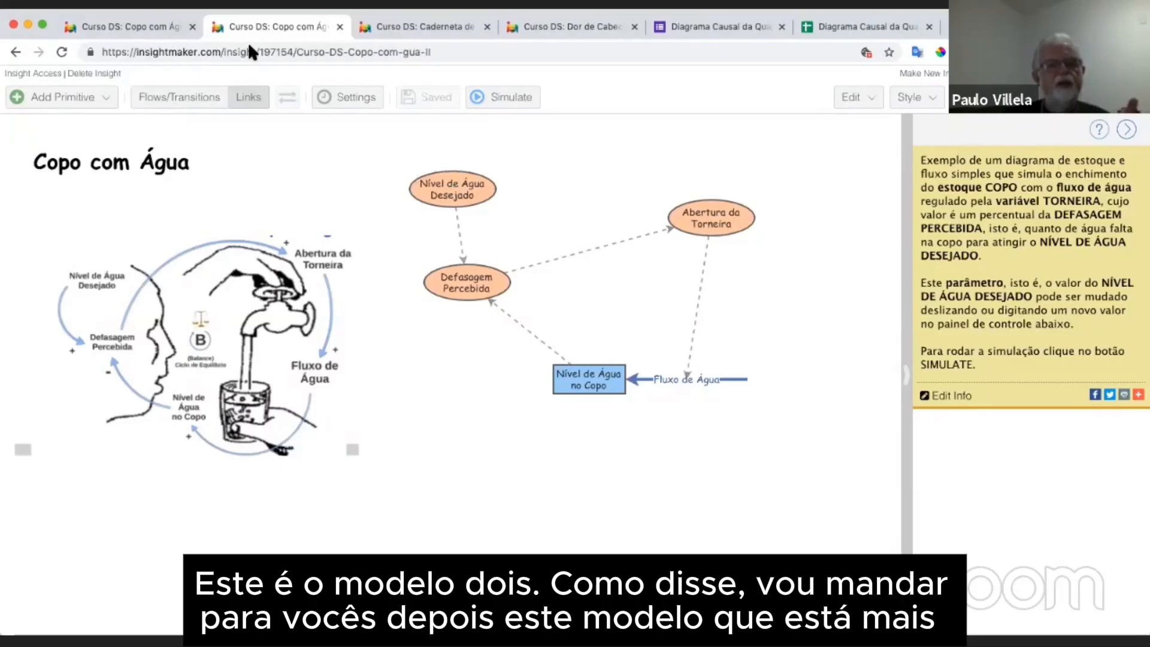
Step: Switch to the original "Copo com Água" insight and examine its results table through to the final time step
{"action": "left_click", "coordinate": [134, 27]}
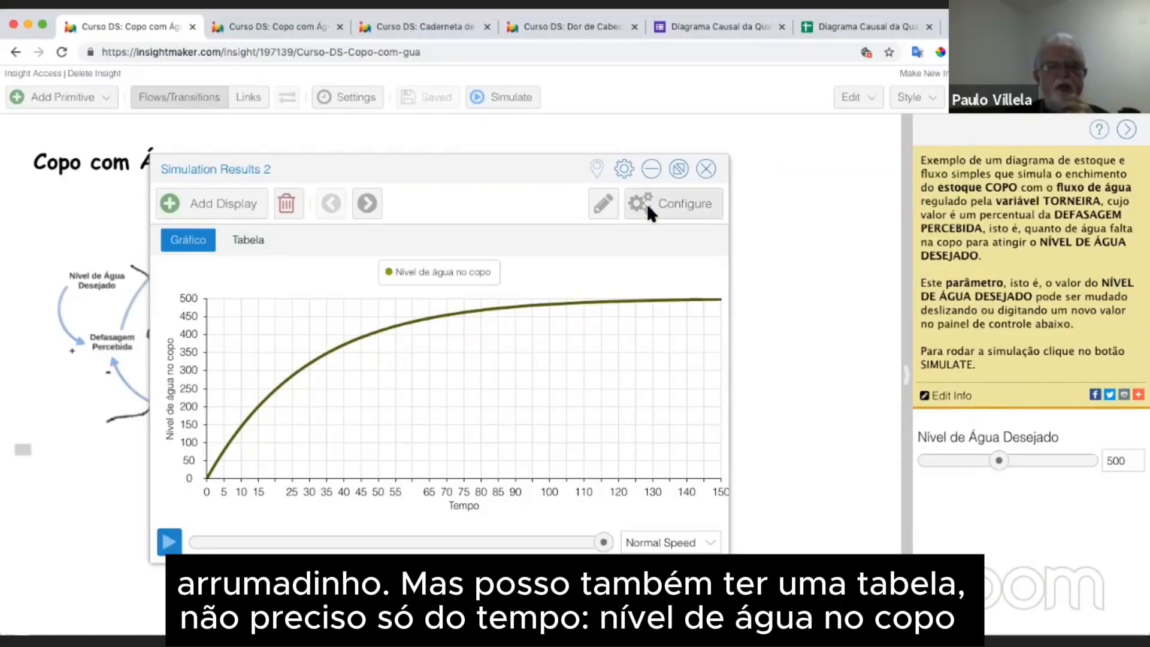
{"action": "left_click", "coordinate": [256, 251]}
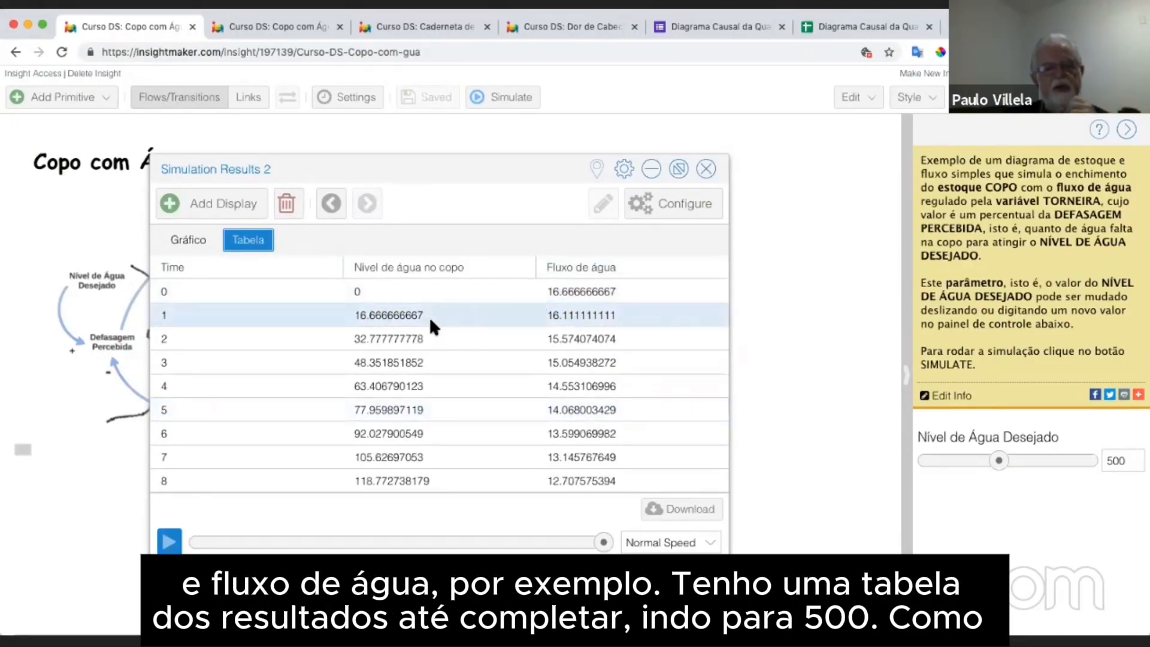
{"action": "scroll", "coordinate": [429, 316], "scroll_direction": "down", "scroll_amount": 5}
{"action": "scroll", "coordinate": [430, 317], "scroll_direction": "down", "scroll_amount": 20}
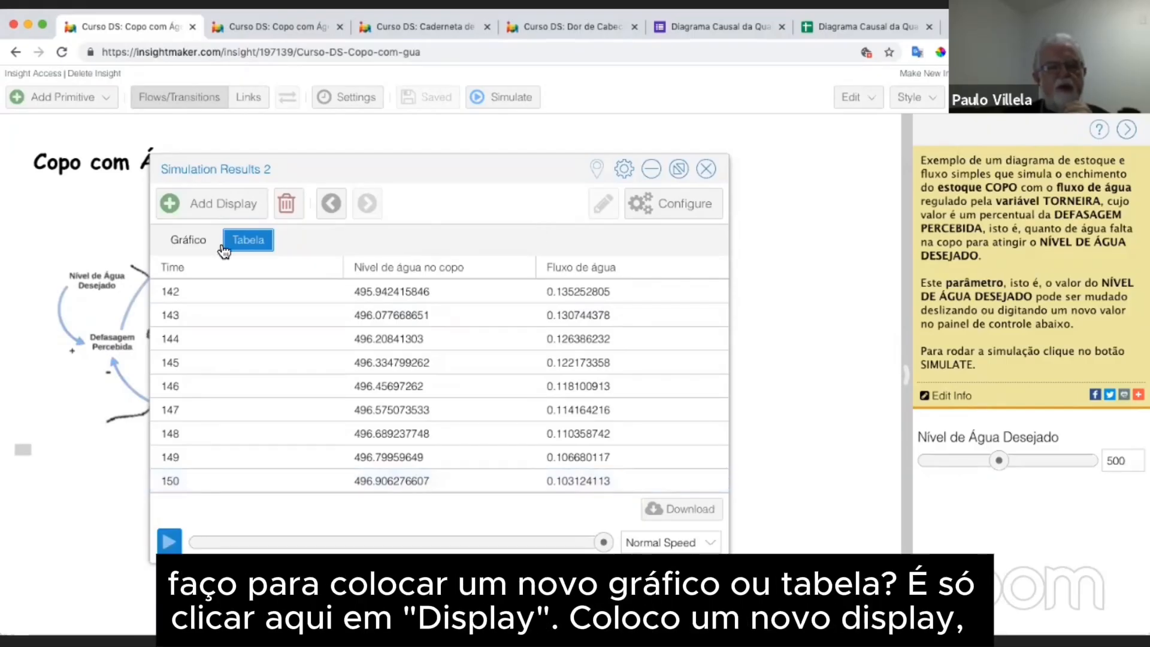
{"action": "left_click", "coordinate": [200, 244]}
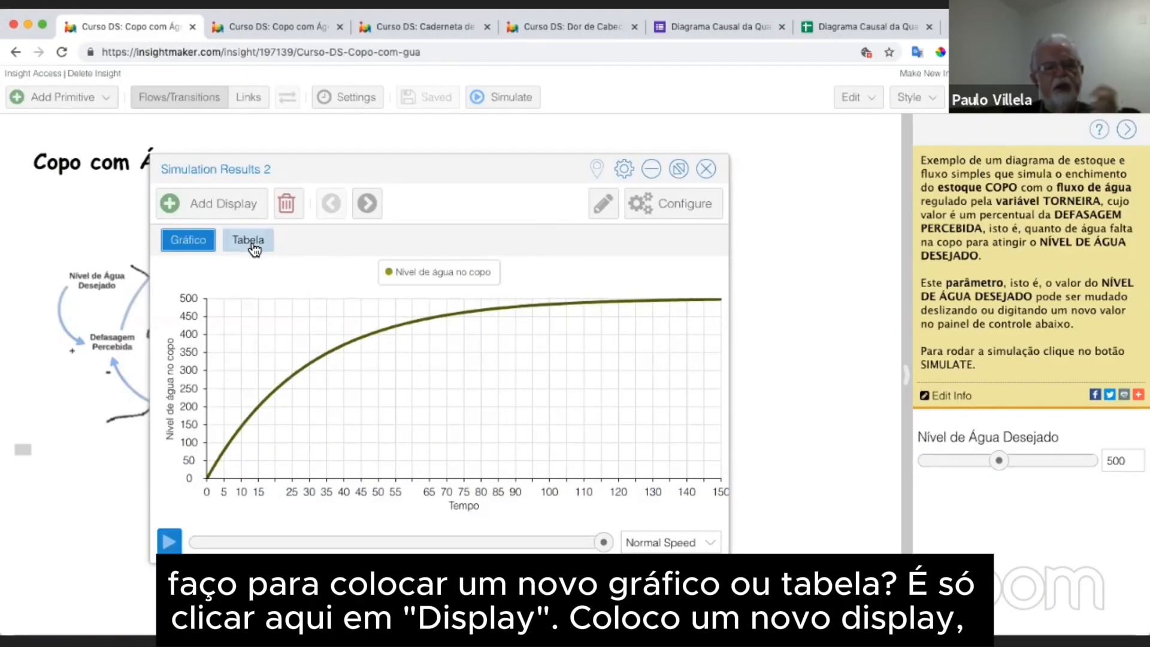
Step: Add a new display to the simulation results of the original insight
{"action": "left_click", "coordinate": [204, 208]}
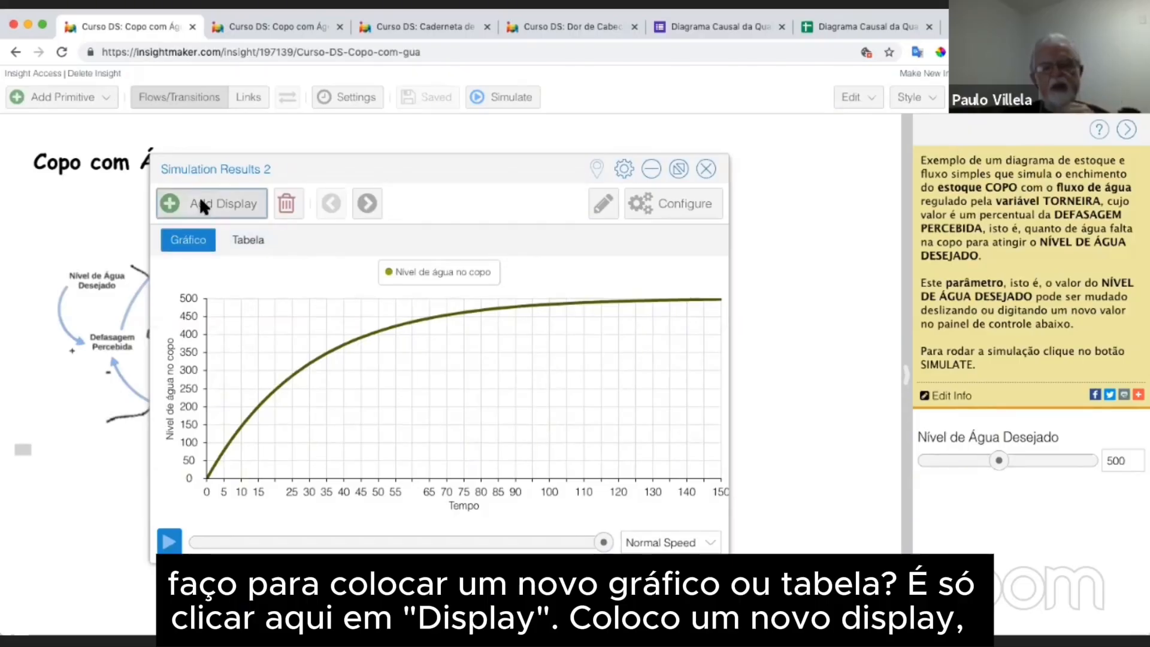
{"action": "left_click_drag", "start_coordinate": [557, 242], "coordinate": [511, 237]}
{"action": "key", "text": "super+a"}
{"action": "type", "text": "Fluxo"}
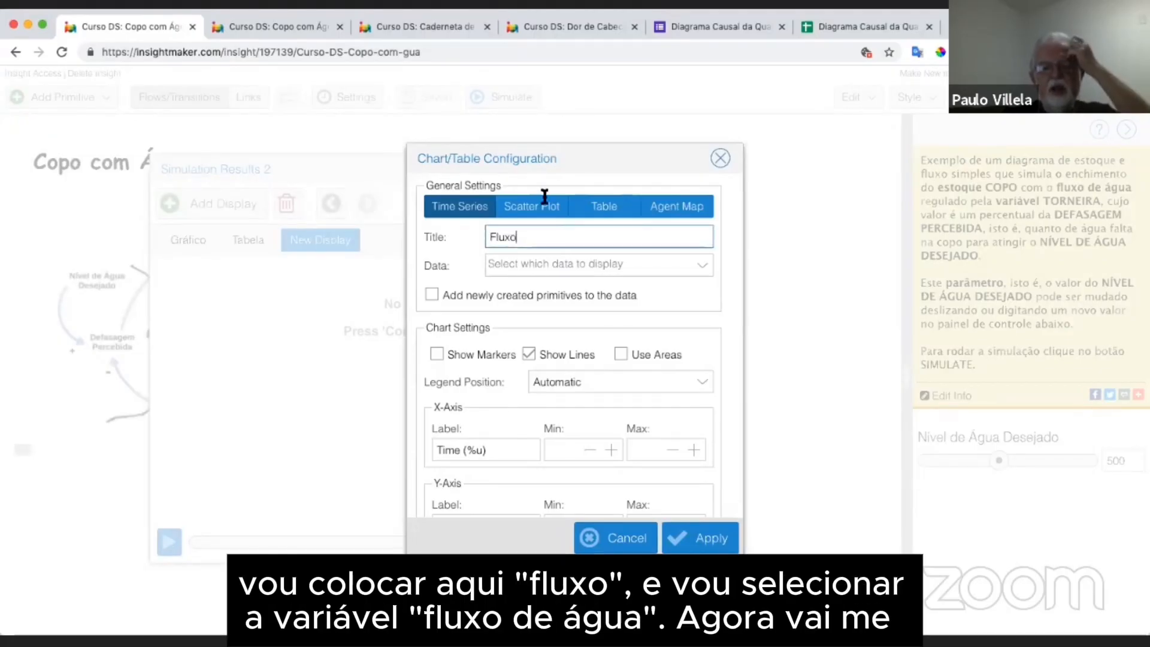
{"action": "left_click", "coordinate": [580, 267]}
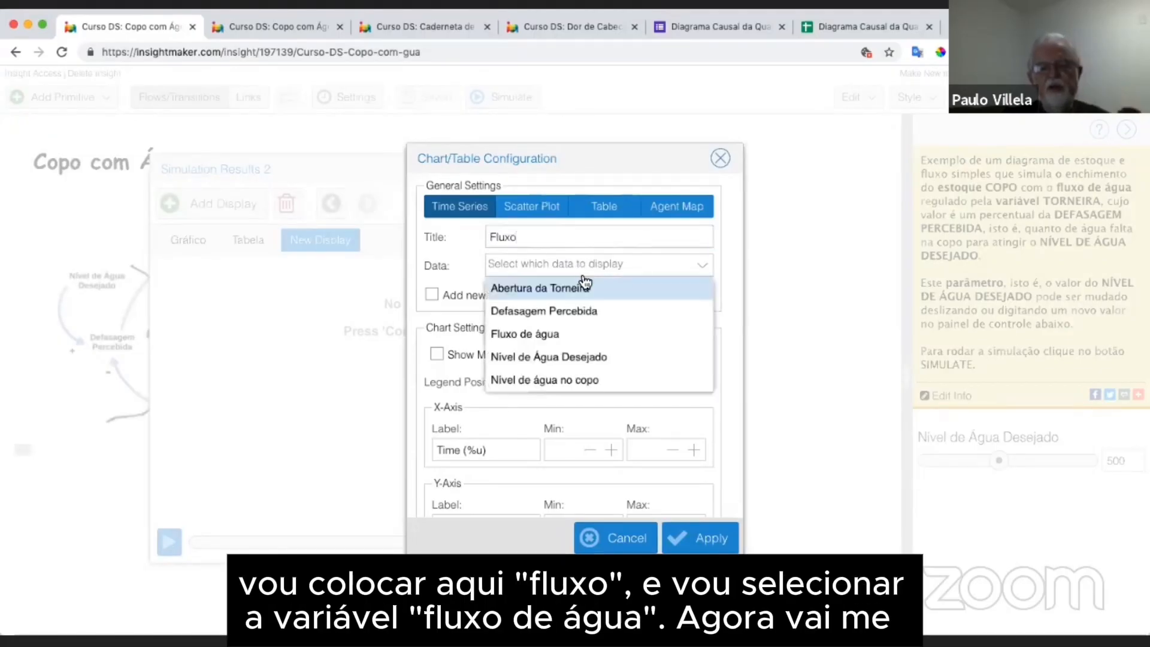
{"action": "left_click", "coordinate": [547, 334]}
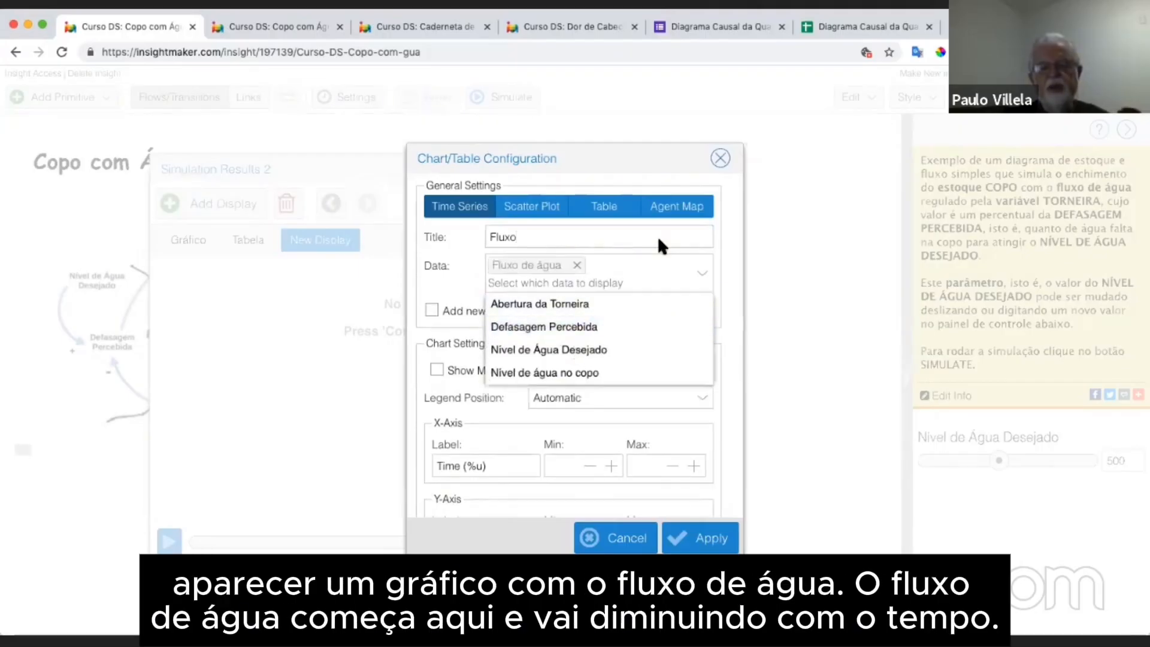
{"action": "left_click", "coordinate": [731, 236]}
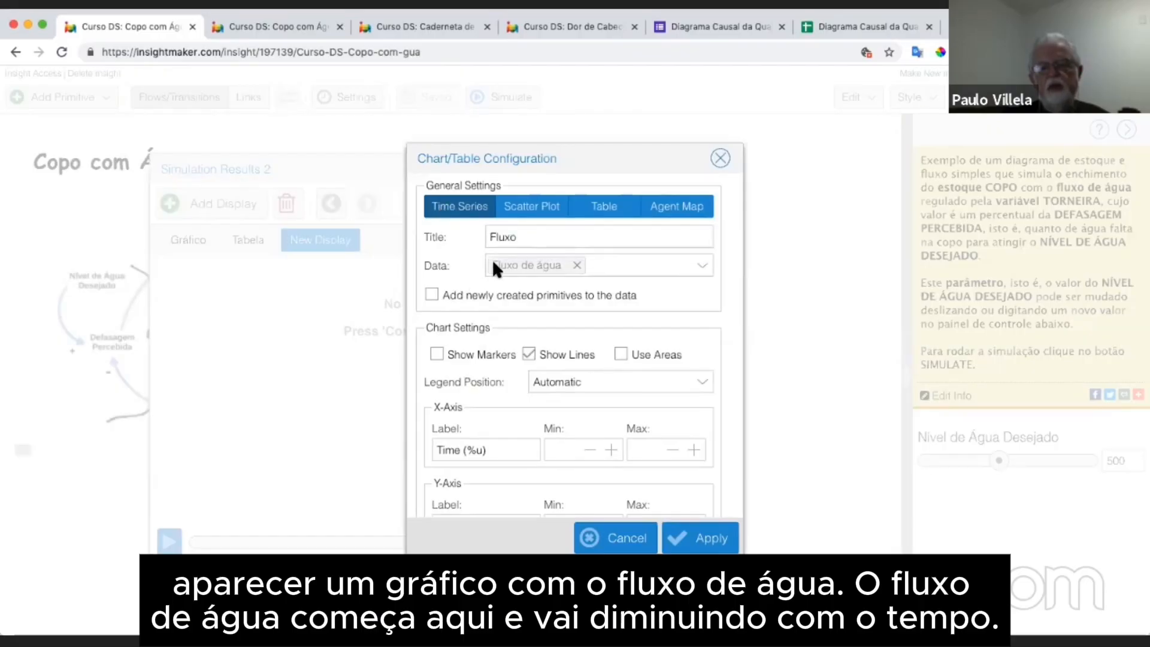
{"action": "left_click", "coordinate": [722, 160]}
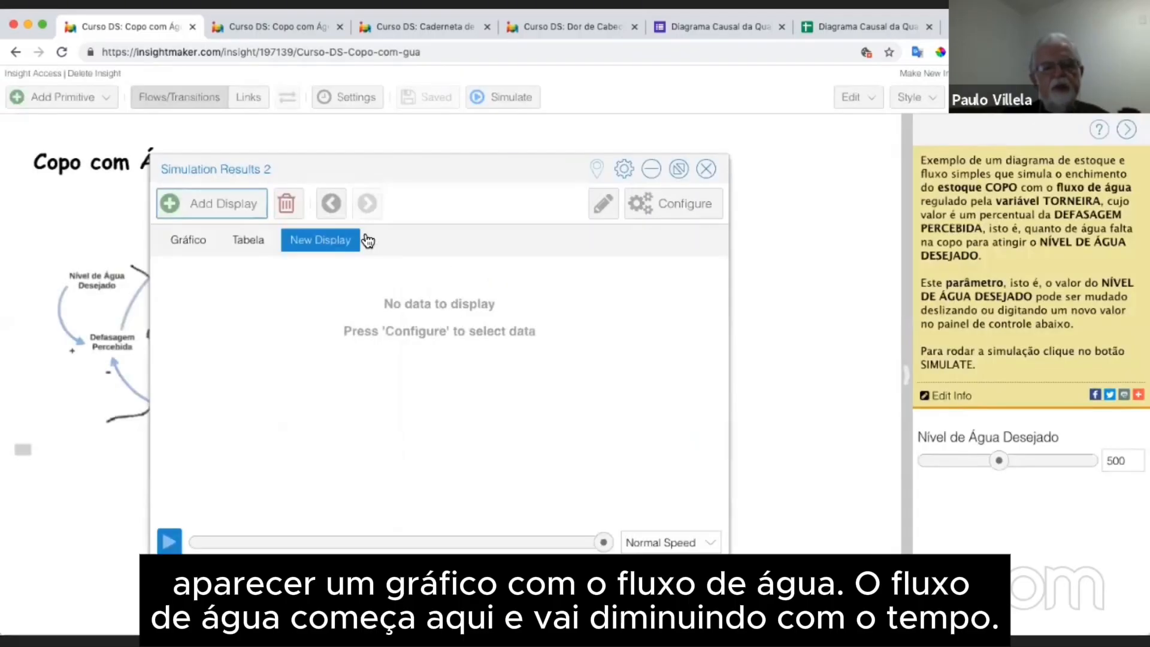
Step: Configure the new display with the title "Fluxo" and "Fluxo de água" as its time series data
{"action": "left_click", "coordinate": [675, 204]}
{"action": "type", "text": "Fluxo"}
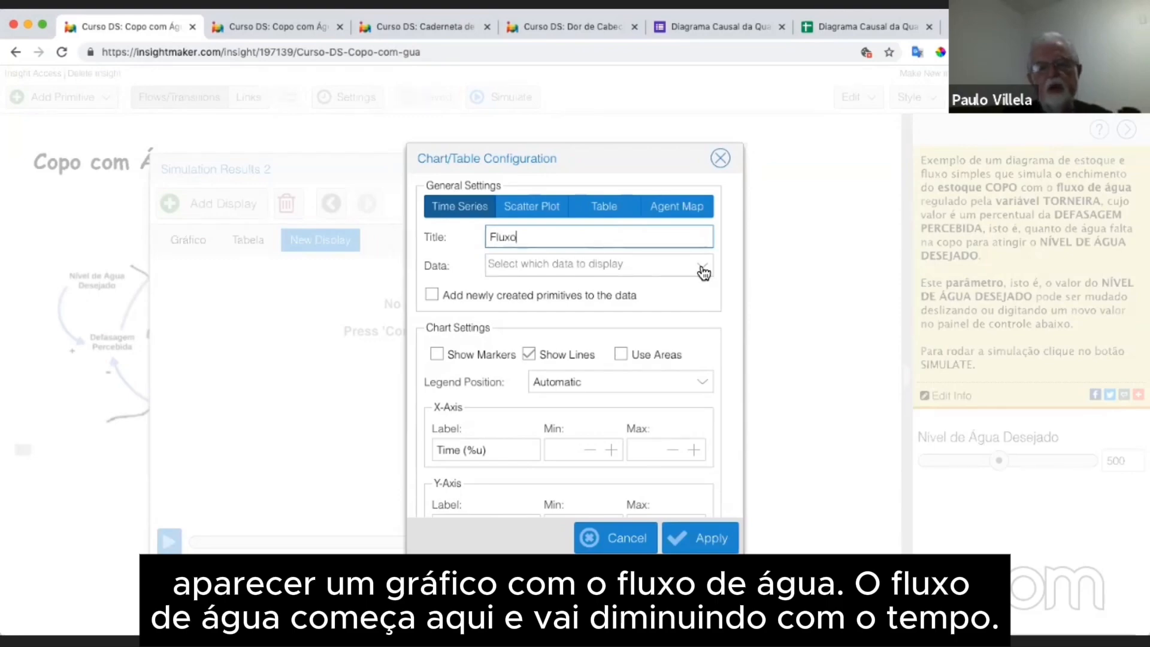
{"action": "left_click", "coordinate": [704, 273]}
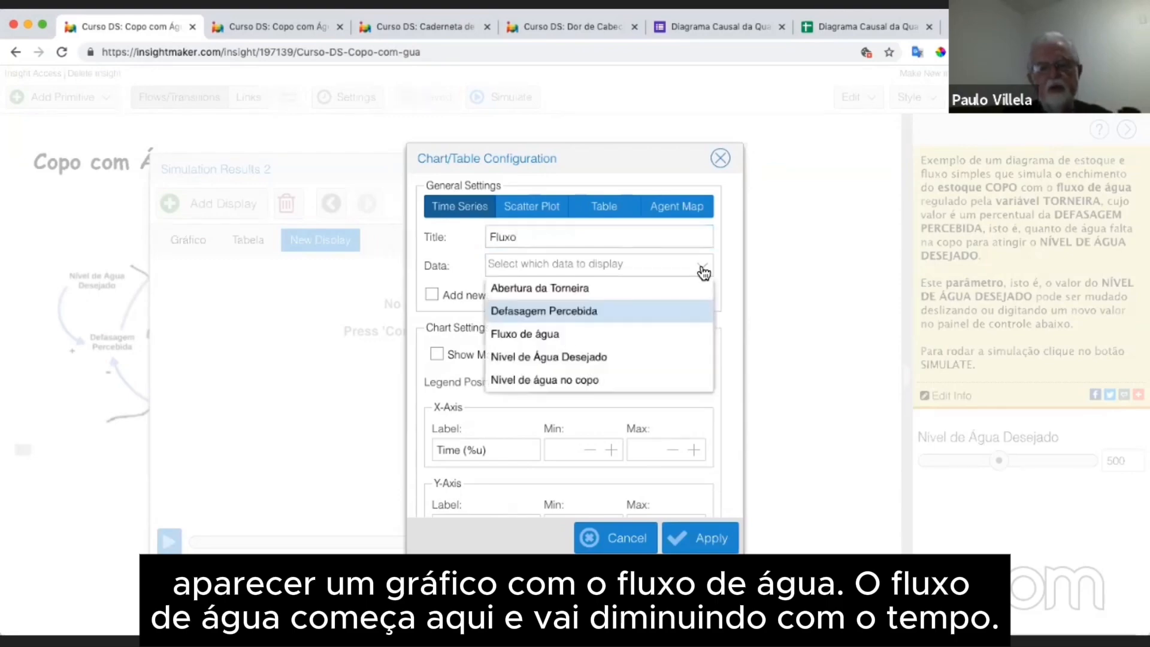
{"action": "left_click", "coordinate": [563, 334]}
{"action": "left_click", "coordinate": [700, 538]}
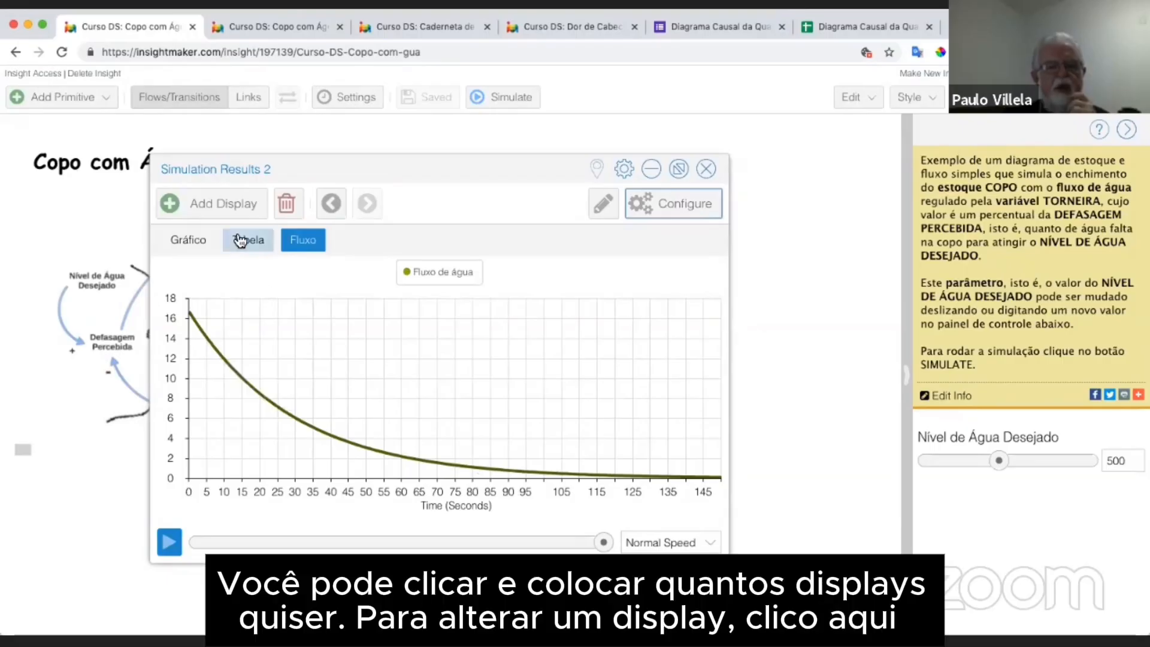
Step: Add "Defasagem Percebida" to the data of the "Gráfico" display alongside "Nível de água no copo"
{"action": "left_click", "coordinate": [240, 240]}
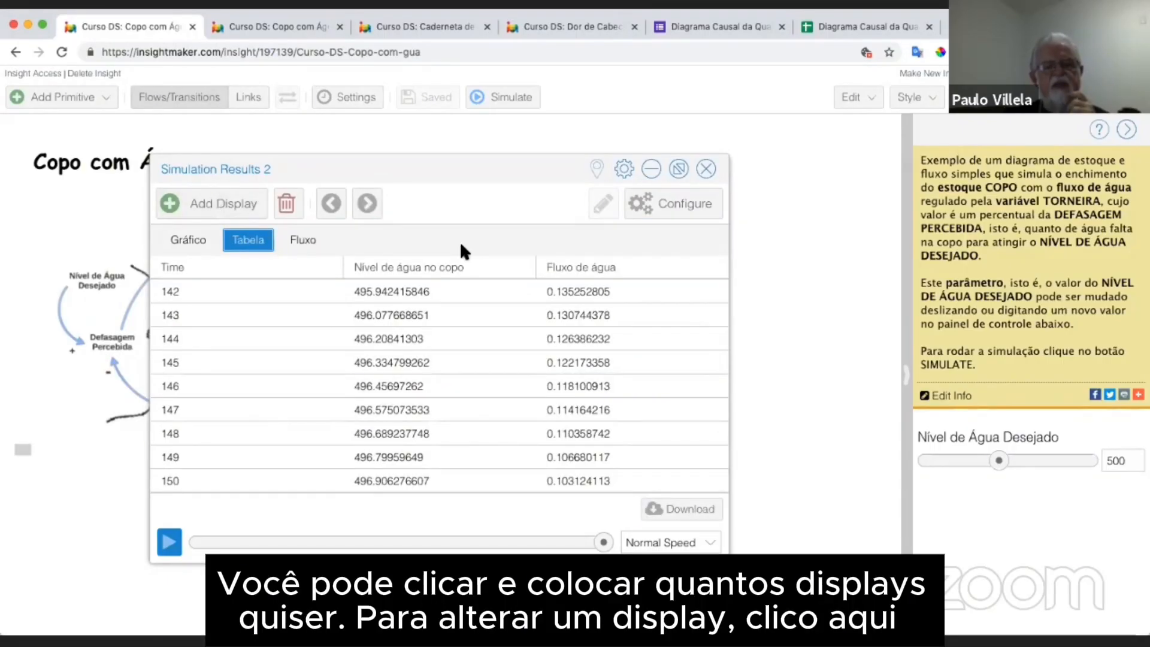
{"action": "left_click", "coordinate": [189, 241]}
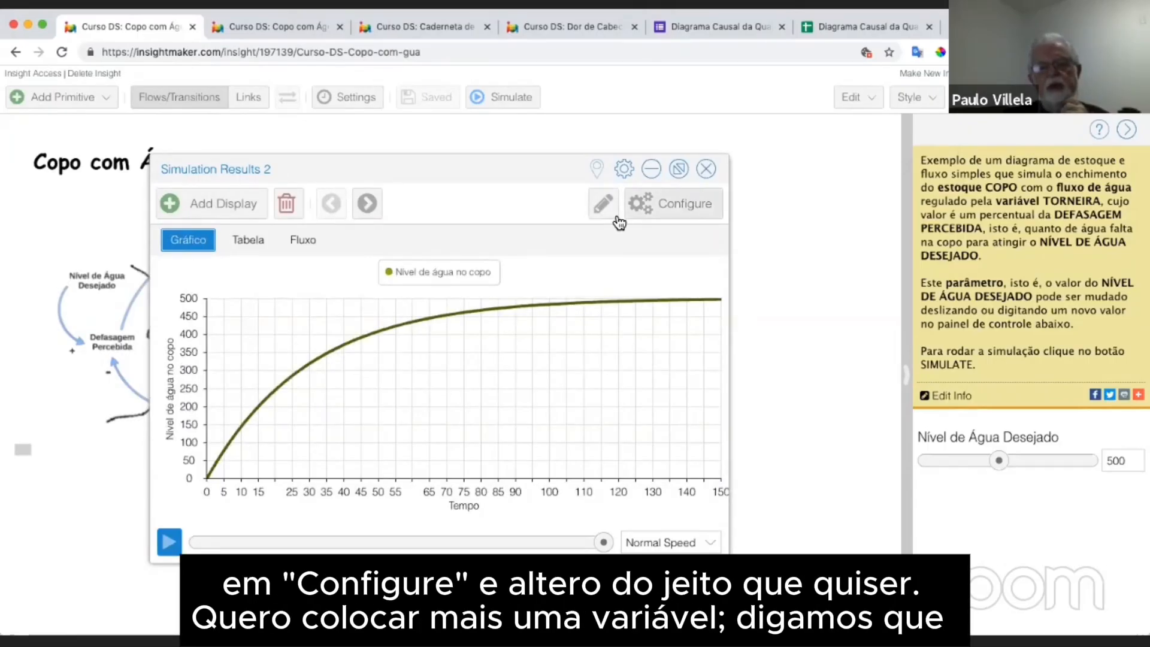
{"action": "left_click", "coordinate": [642, 204]}
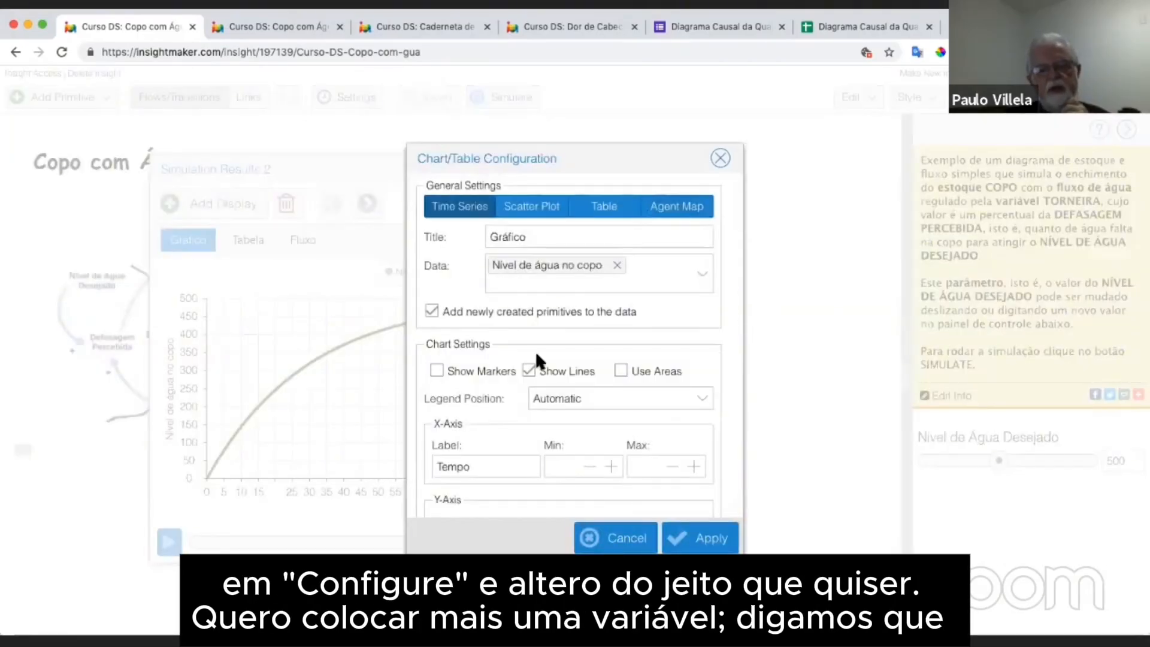
{"action": "scroll", "coordinate": [553, 345], "scroll_direction": "down", "scroll_amount": 3}
{"action": "scroll", "coordinate": [608, 300], "scroll_direction": "up", "scroll_amount": 3}
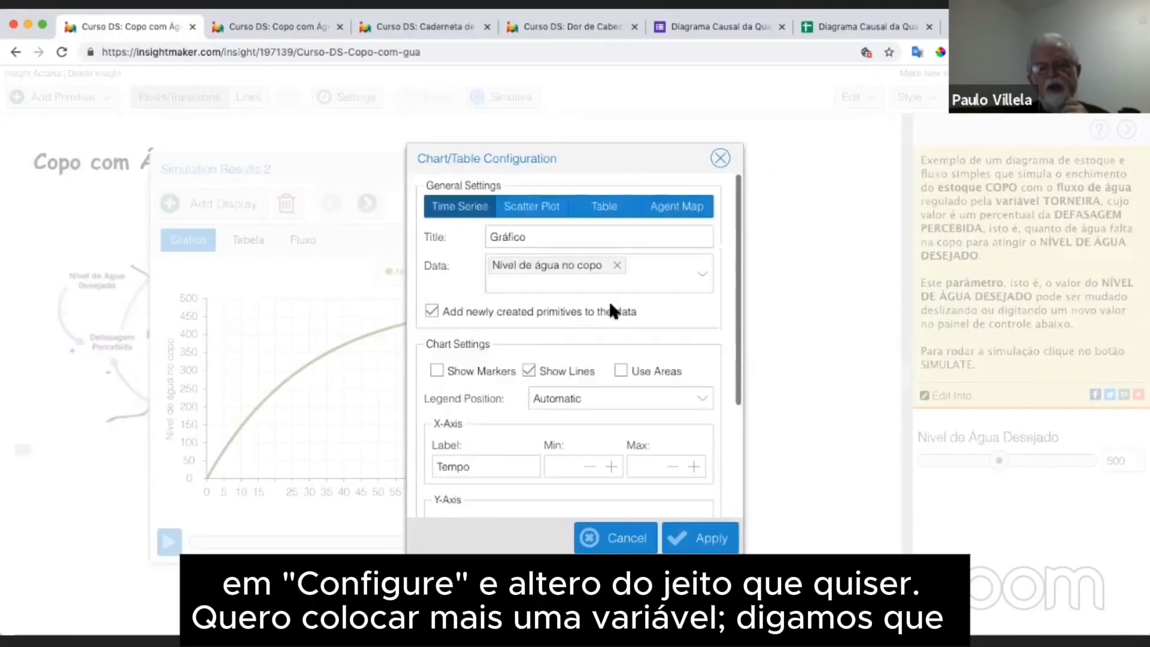
{"action": "left_click", "coordinate": [647, 264]}
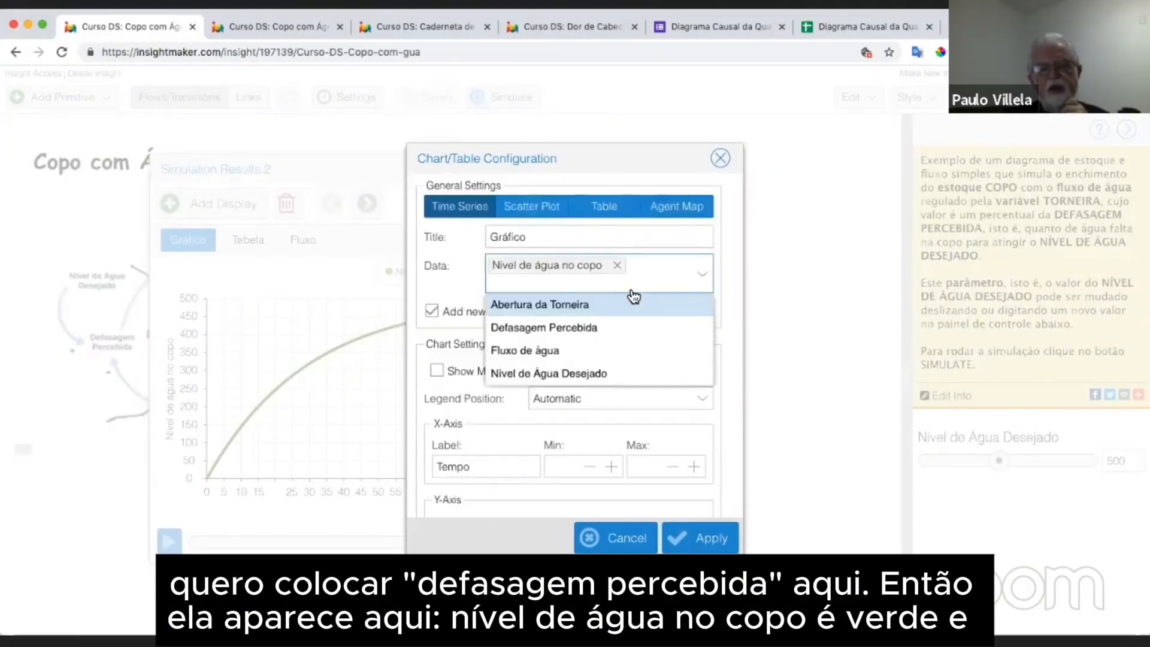
{"action": "left_click", "coordinate": [590, 328]}
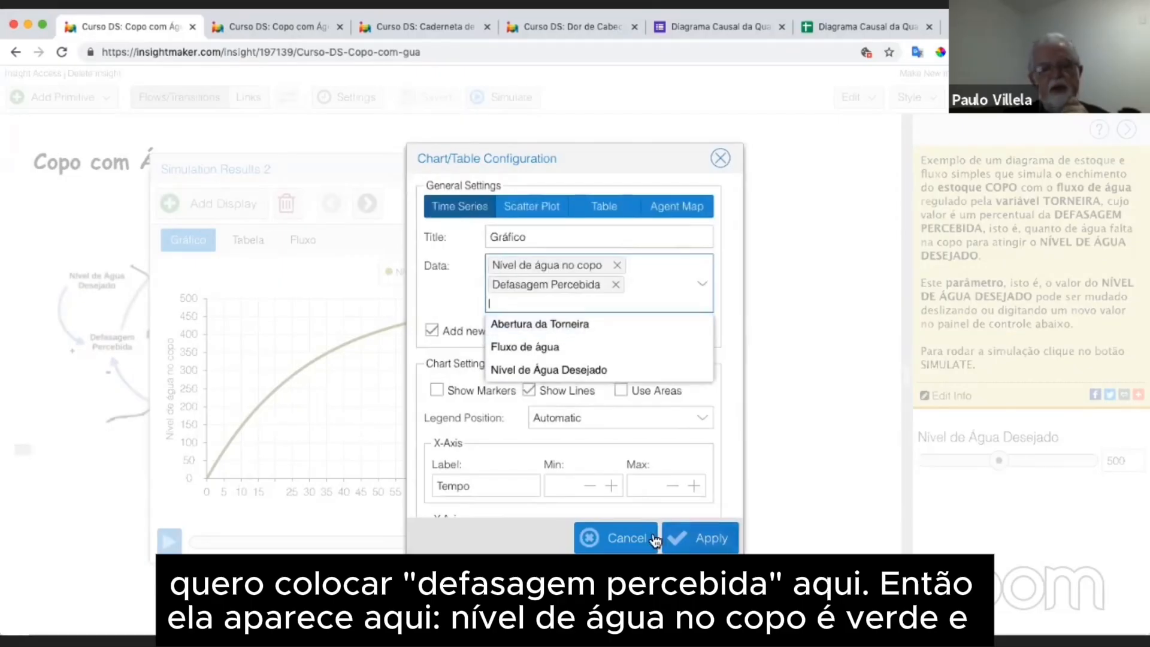
{"action": "left_click", "coordinate": [677, 538]}
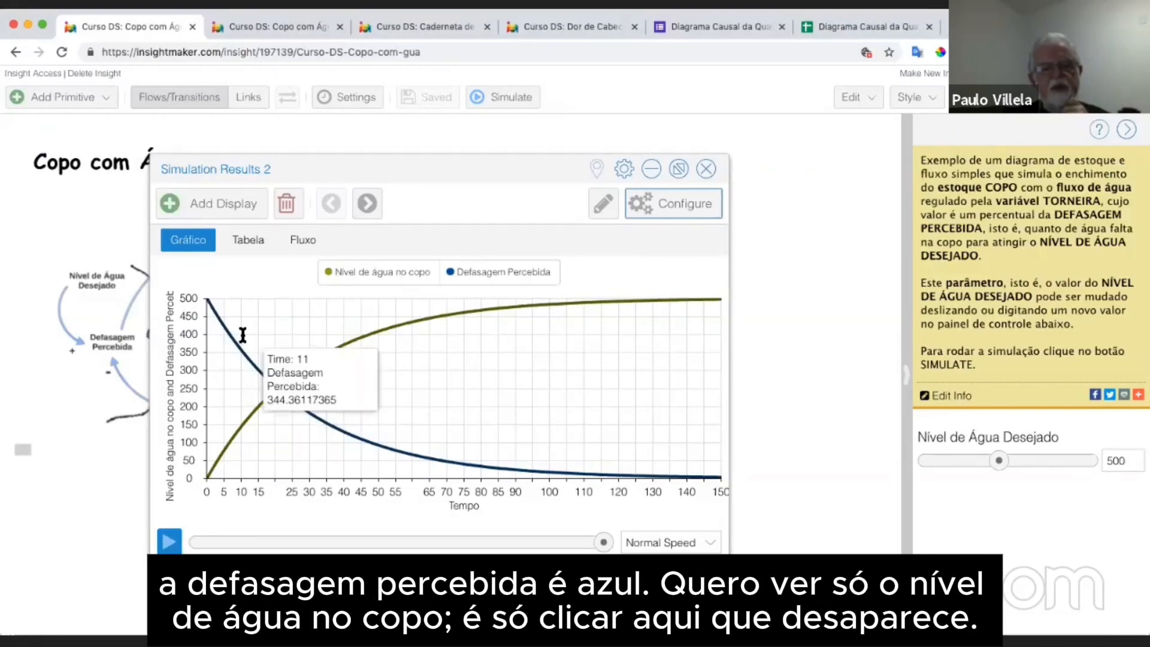
Step: Hide and show again the "Defasagem Percebida" curve and the "Nível de água no copo" curve in turn to view each alone
{"action": "left_click", "coordinate": [478, 272]}
{"action": "left_click", "coordinate": [478, 273]}
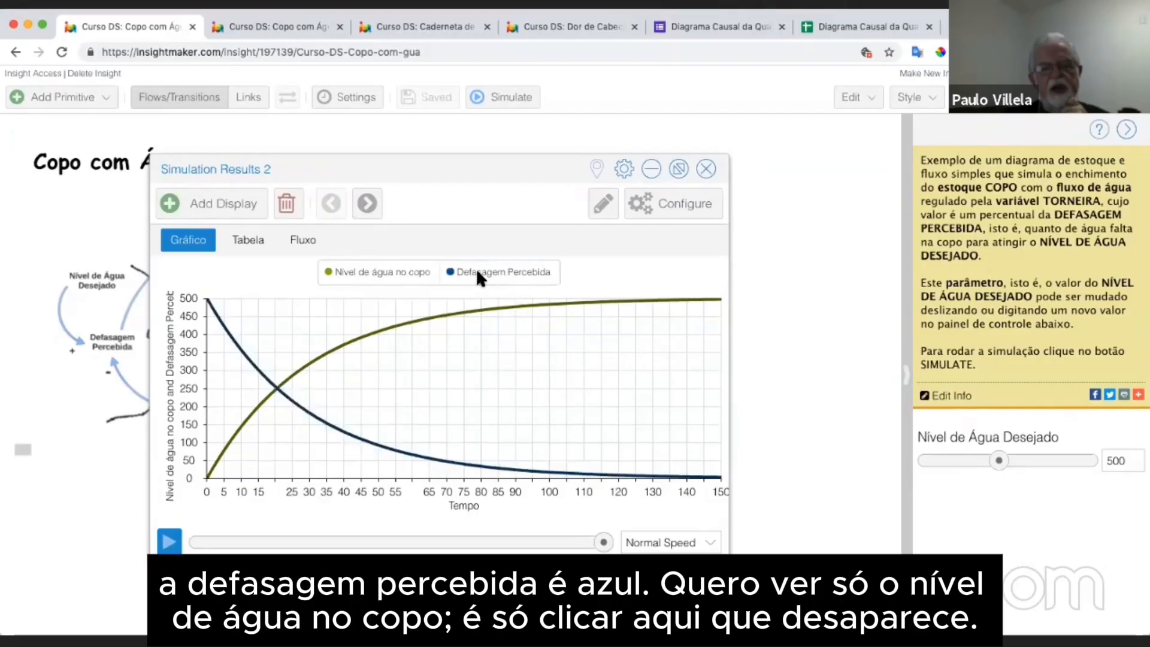
{"action": "left_click", "coordinate": [385, 273]}
{"action": "left_click", "coordinate": [385, 272]}
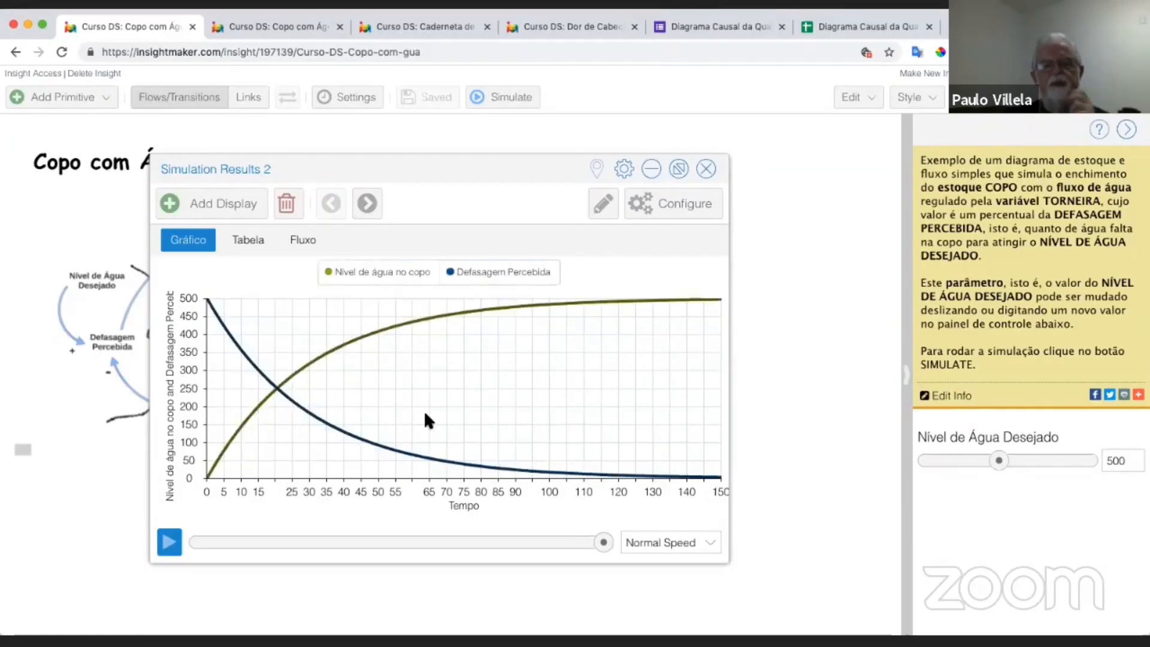
Step: Close the simulation results and switch to the "Caderneta de Poupança" insight
{"action": "left_click", "coordinate": [705, 171]}
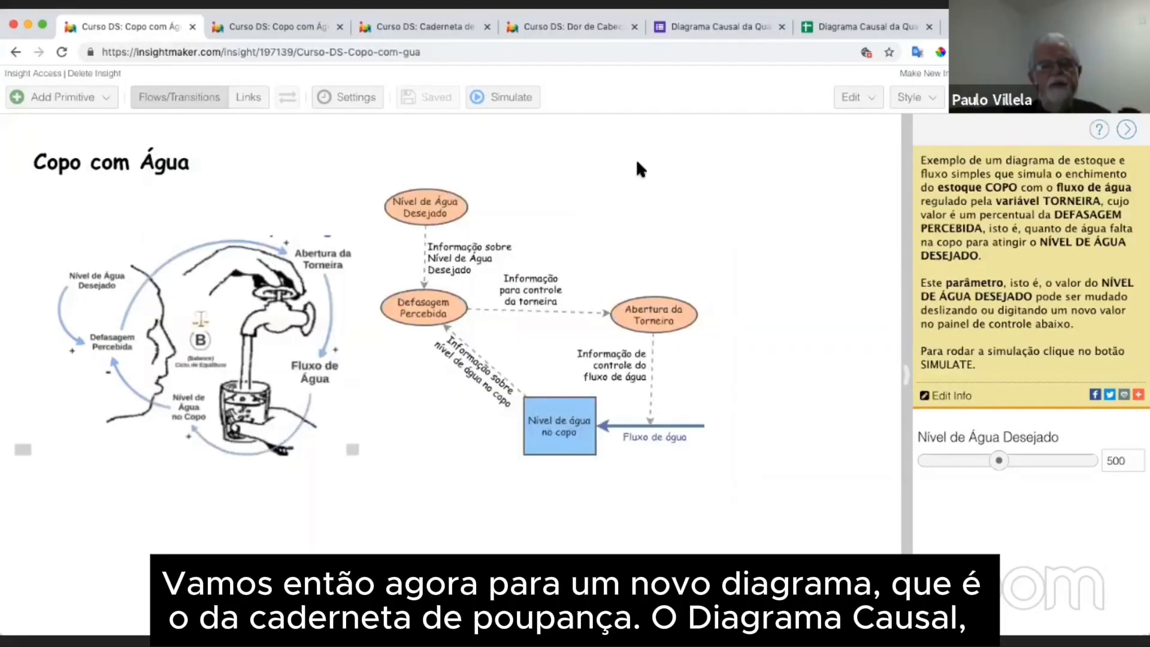
{"action": "left_click", "coordinate": [405, 23]}
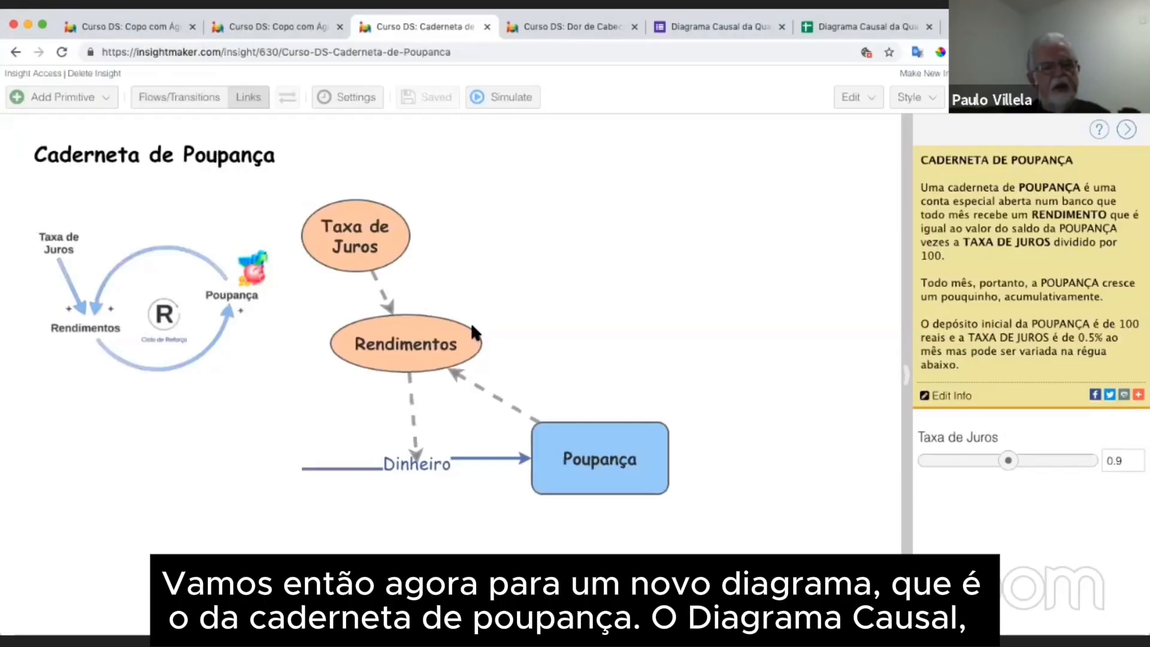